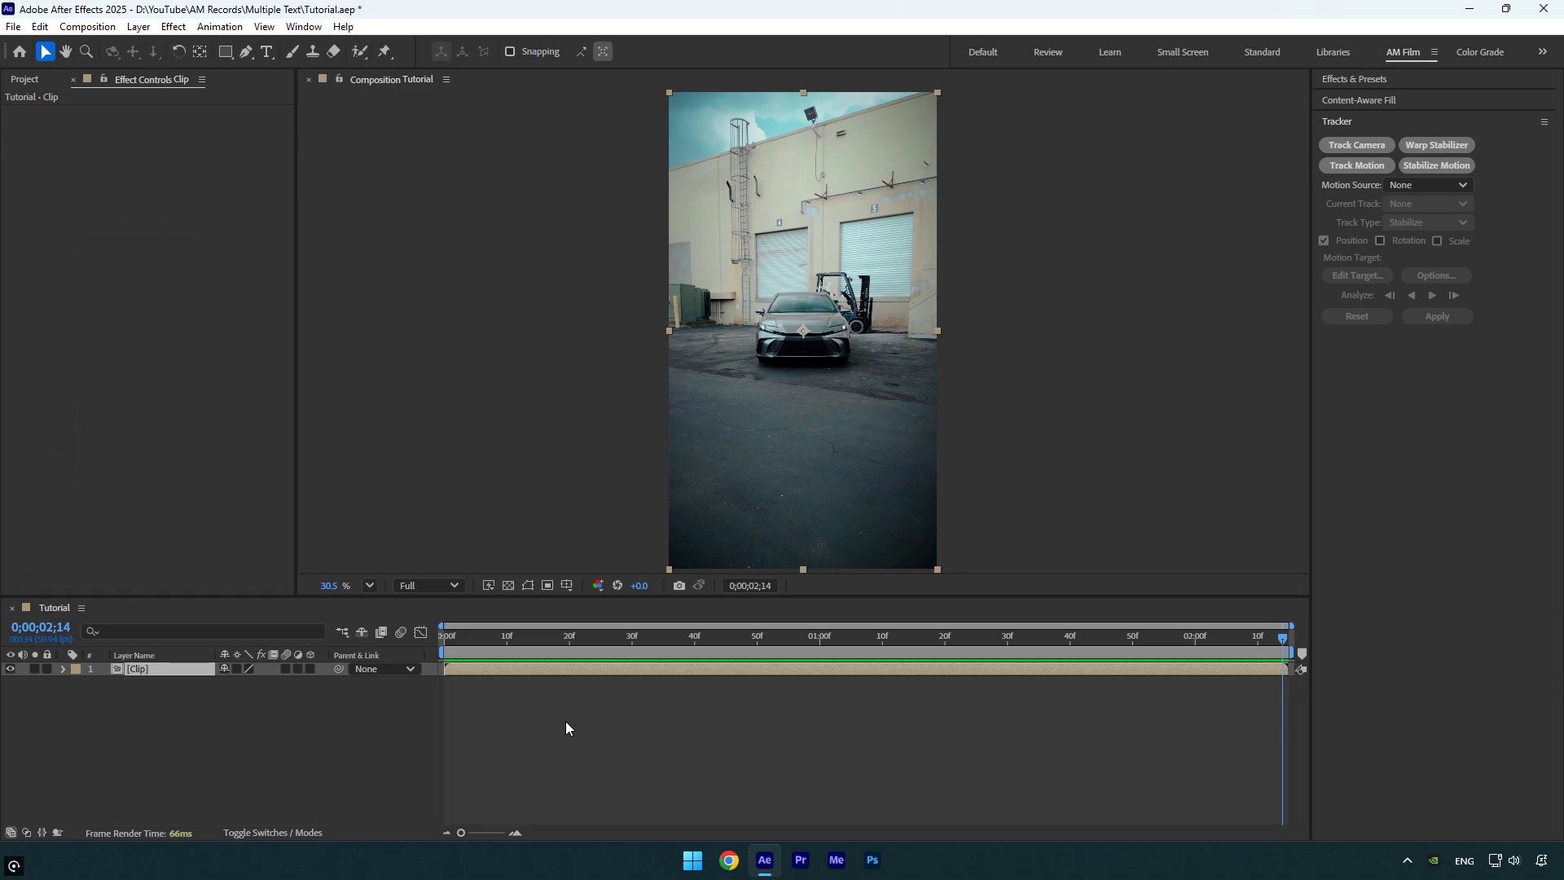
Camera-track the clip, then create a tracker camera with a ground solid and a second solid on the wall
{"action": "left_click", "coordinate": [1345, 145]}
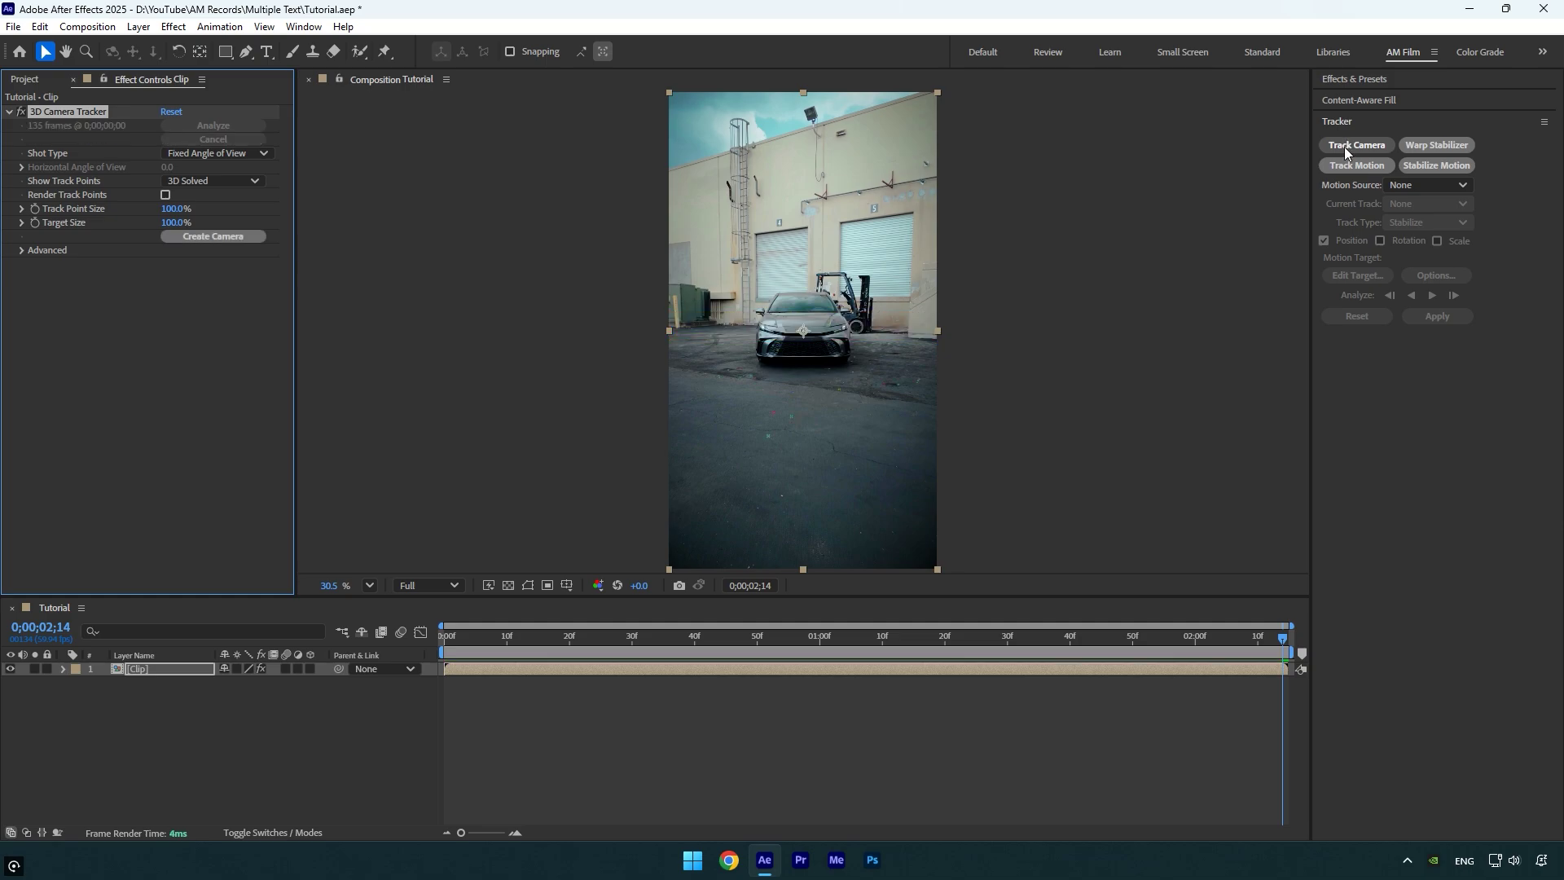
{"action": "mouse_move", "coordinate": [787, 413]}
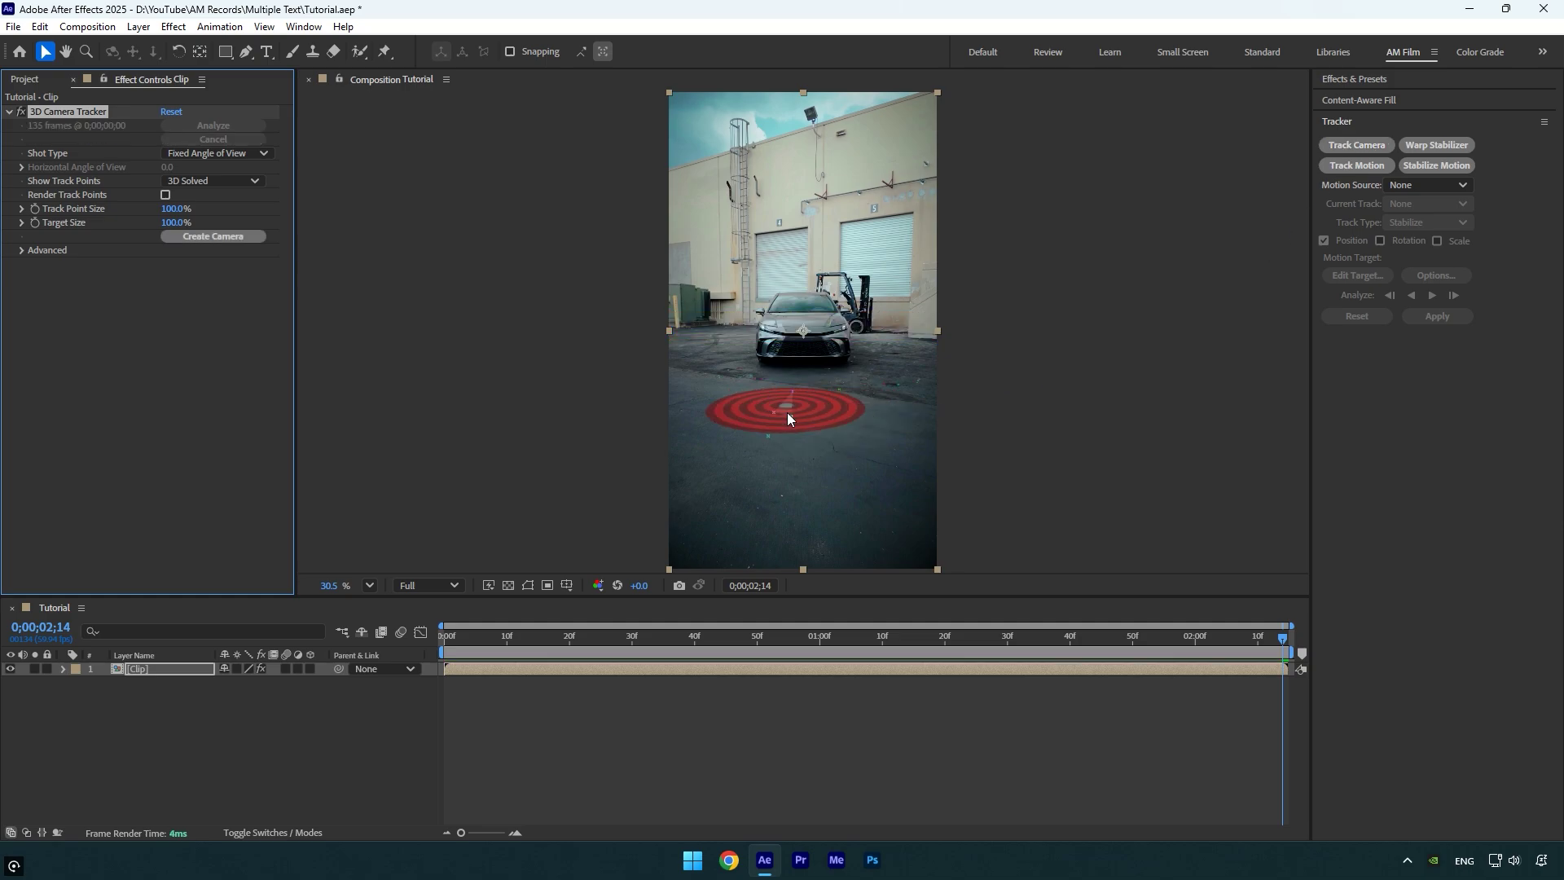
{"action": "right_click", "coordinate": [787, 412]}
{"action": "left_click", "coordinate": [824, 426]}
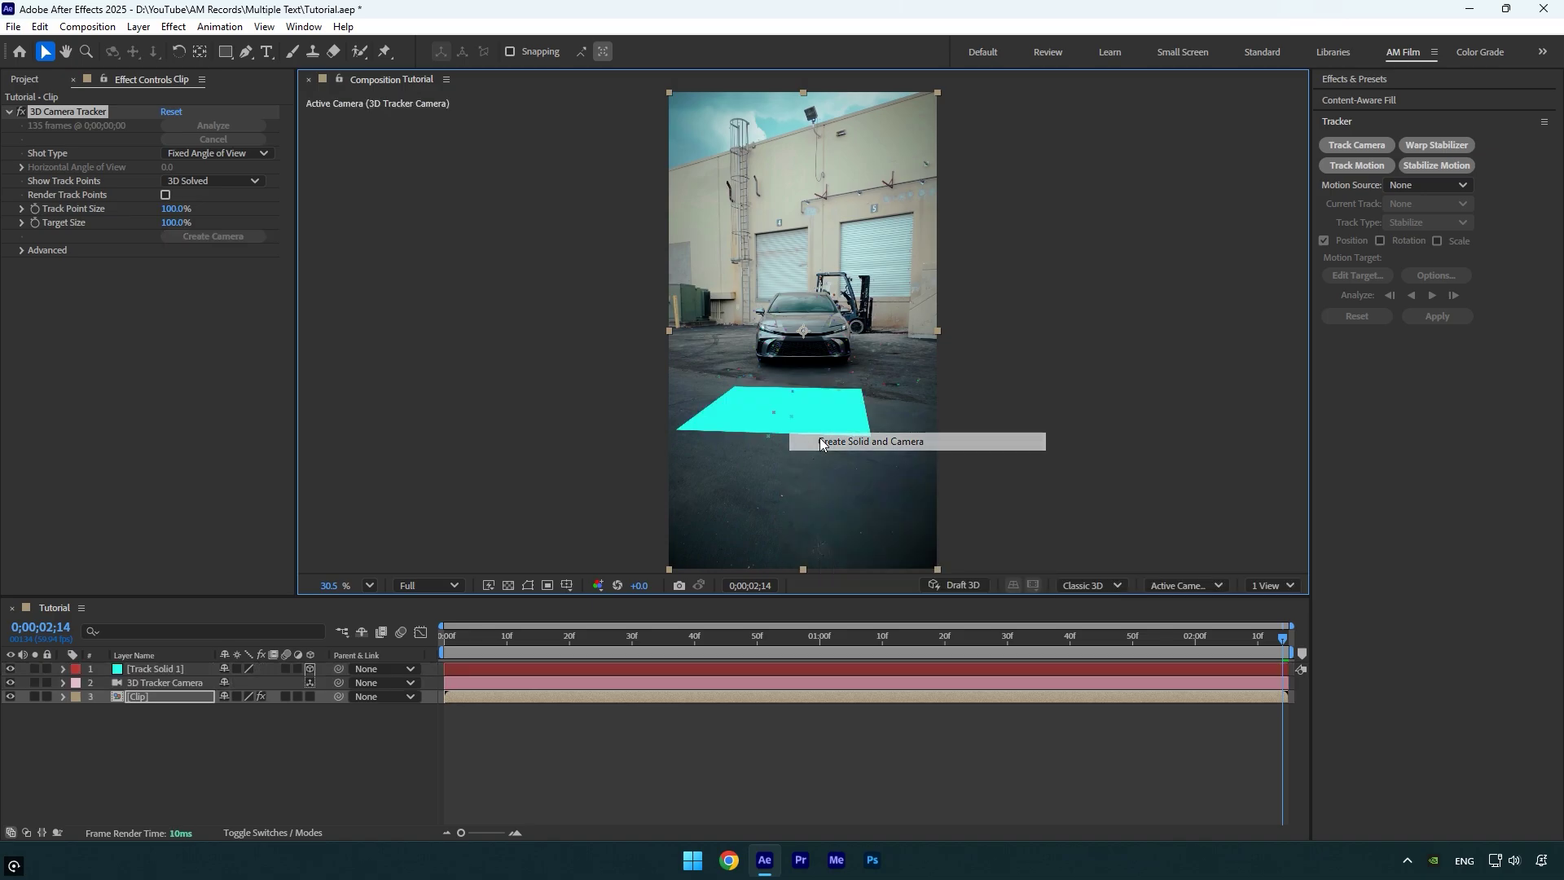
{"action": "right_click", "coordinate": [892, 240]}
{"action": "left_click", "coordinate": [925, 269]}
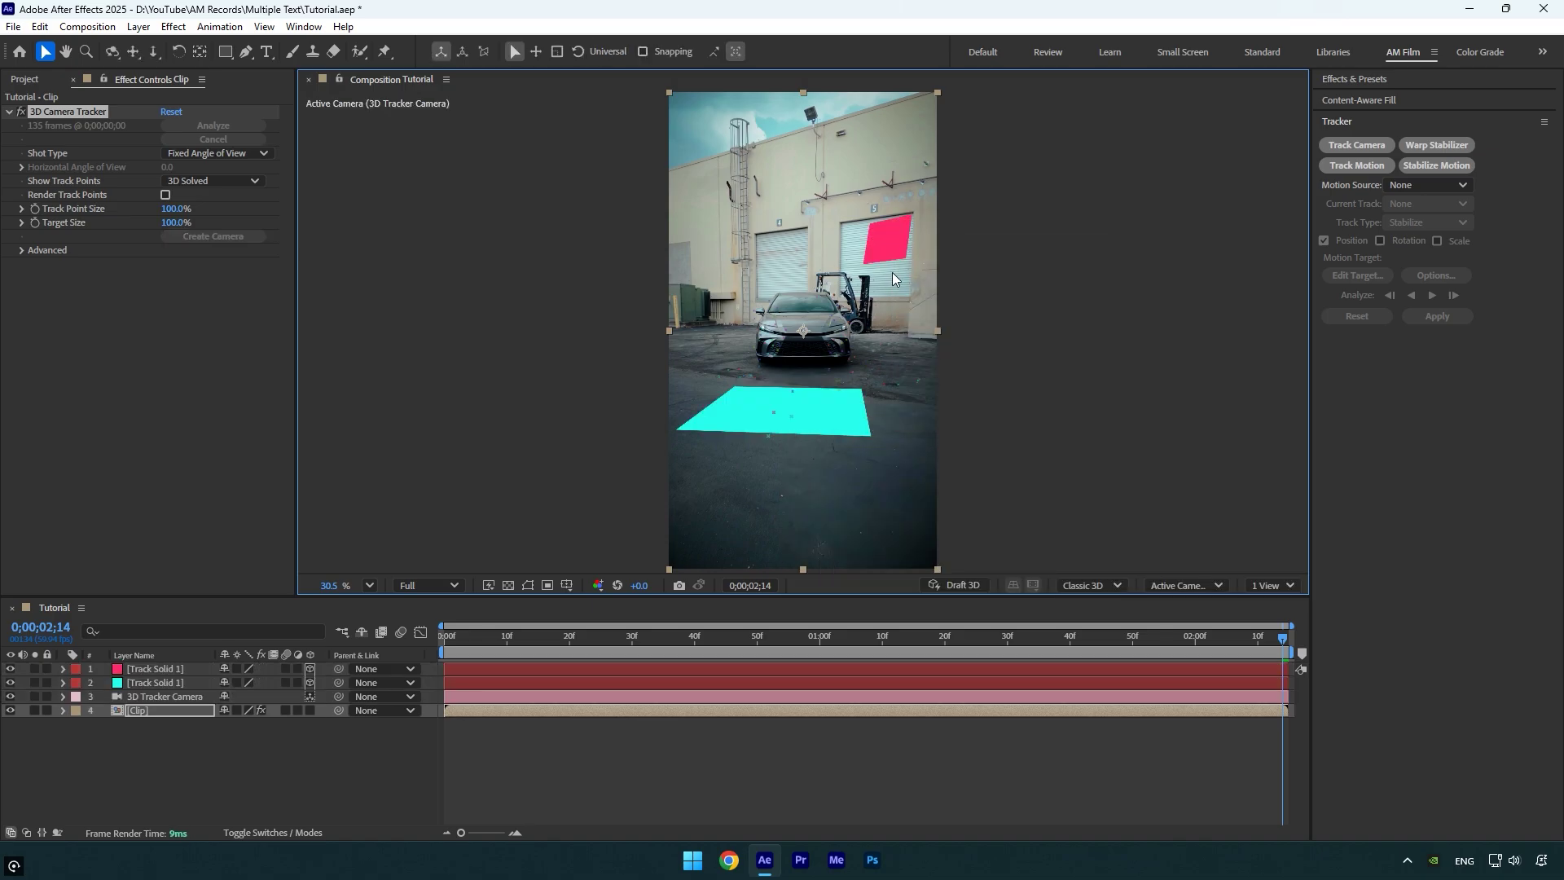
Add a text layer reading 'text 1' and hide it
{"action": "left_click", "coordinate": [266, 51]}
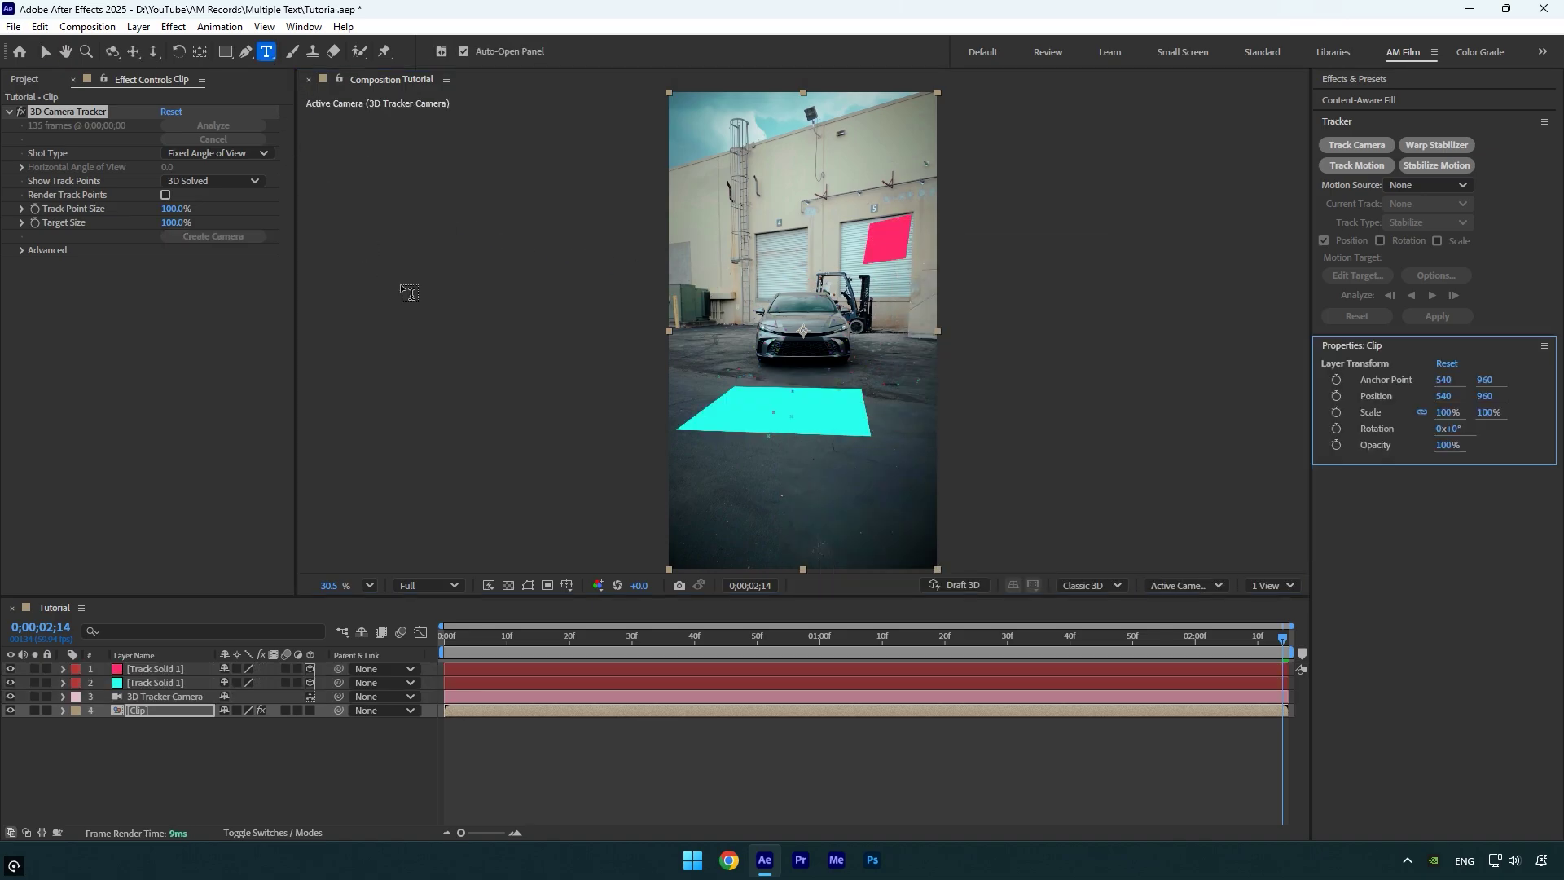
{"action": "left_click", "coordinate": [719, 215]}
{"action": "type", "text": "text 1"}
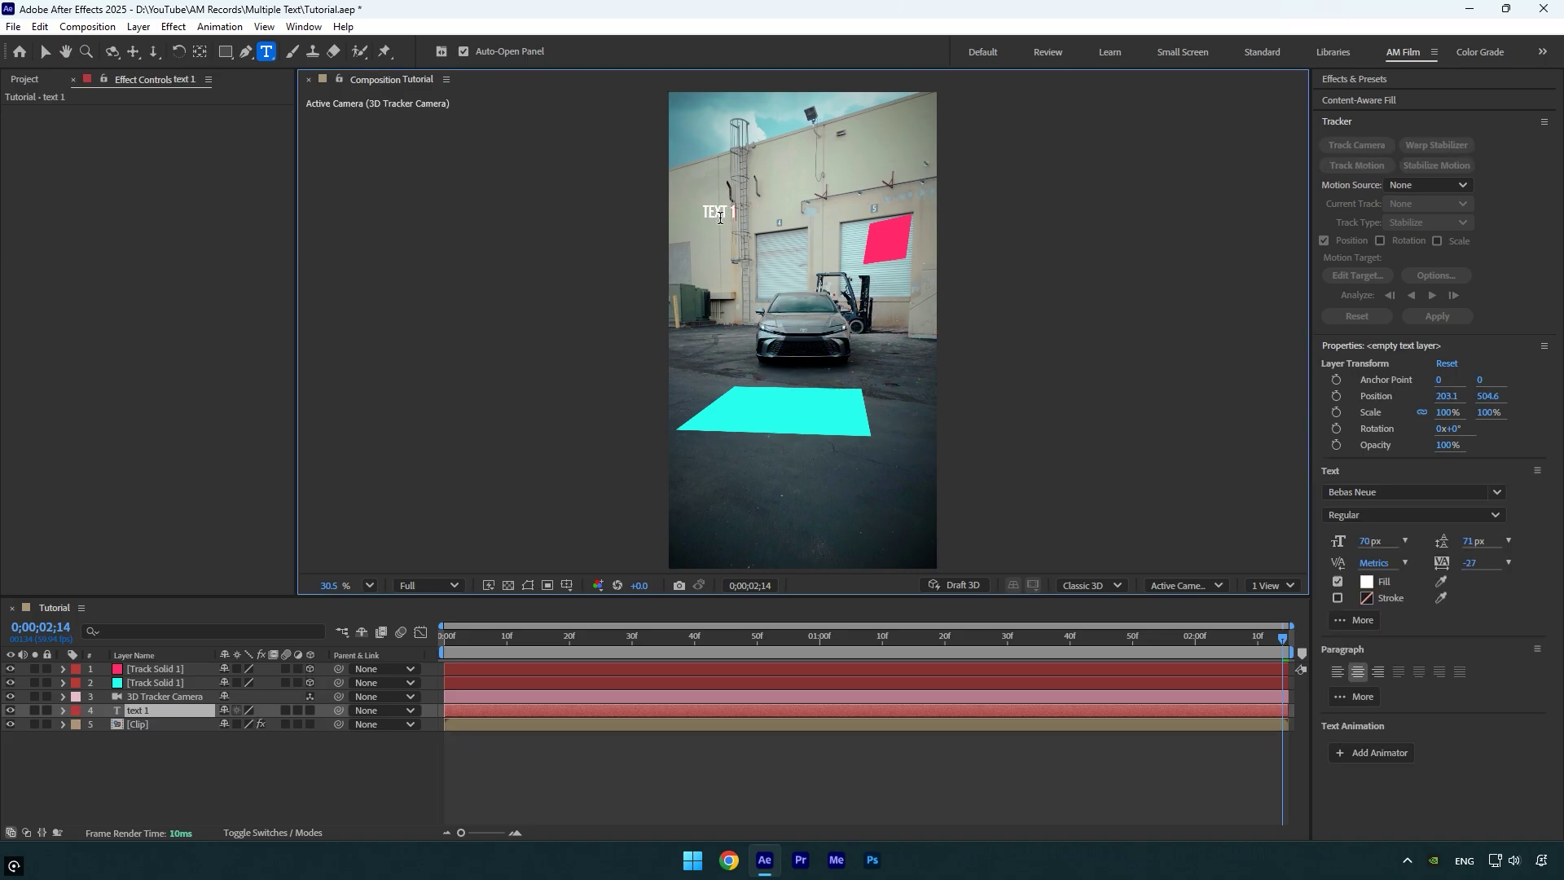
{"action": "left_click", "coordinate": [10, 710]}
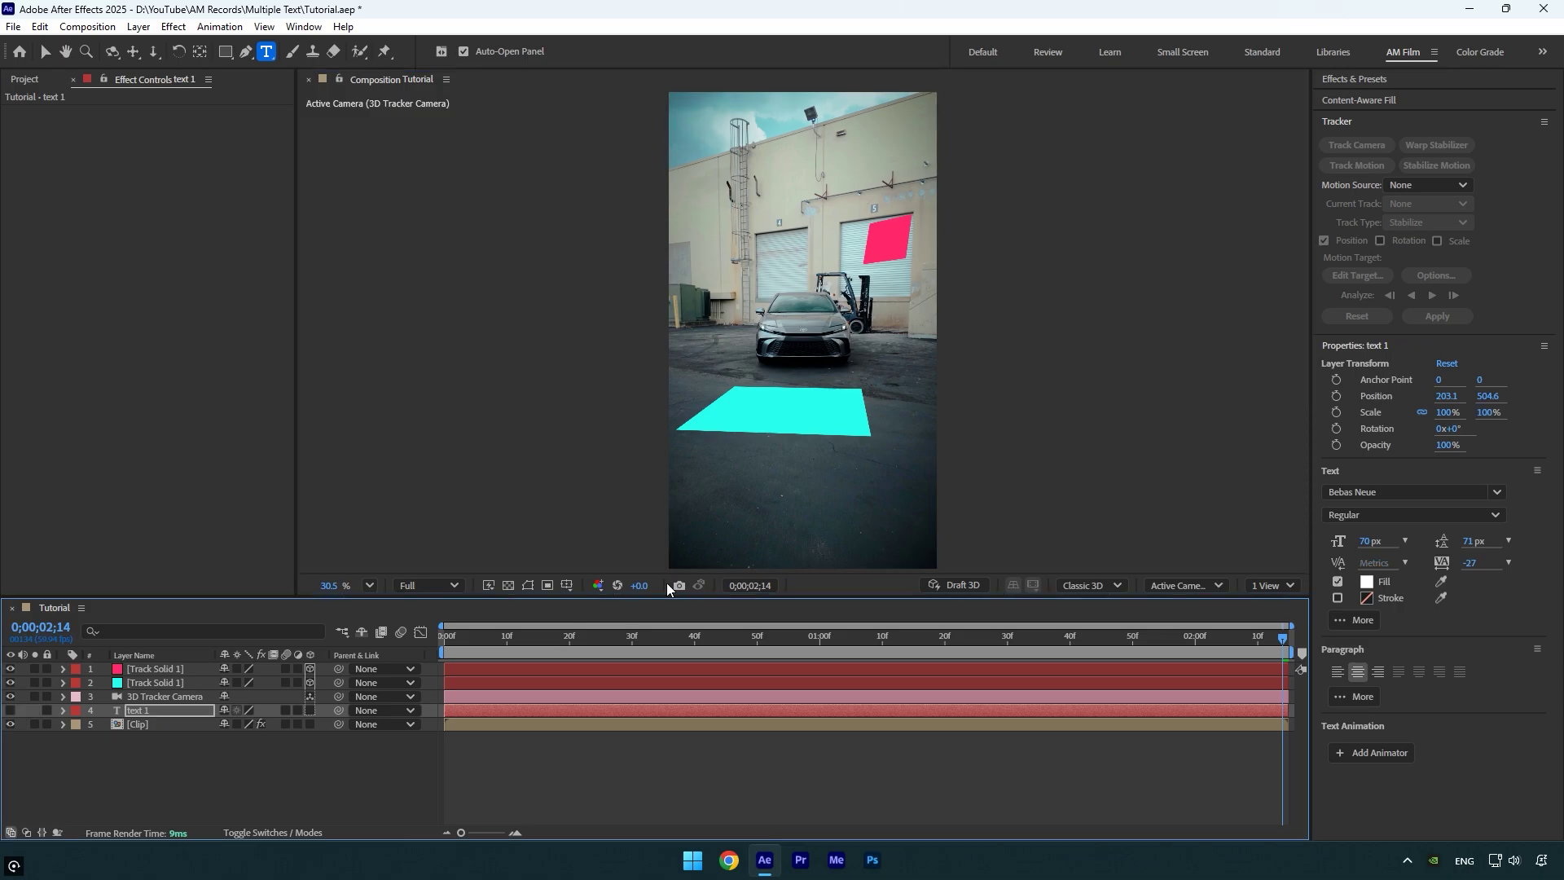
Add a second text layer reading 'text 2' near the car and hide it
{"action": "left_click", "coordinate": [755, 374]}
{"action": "type", "text": "text 2"}
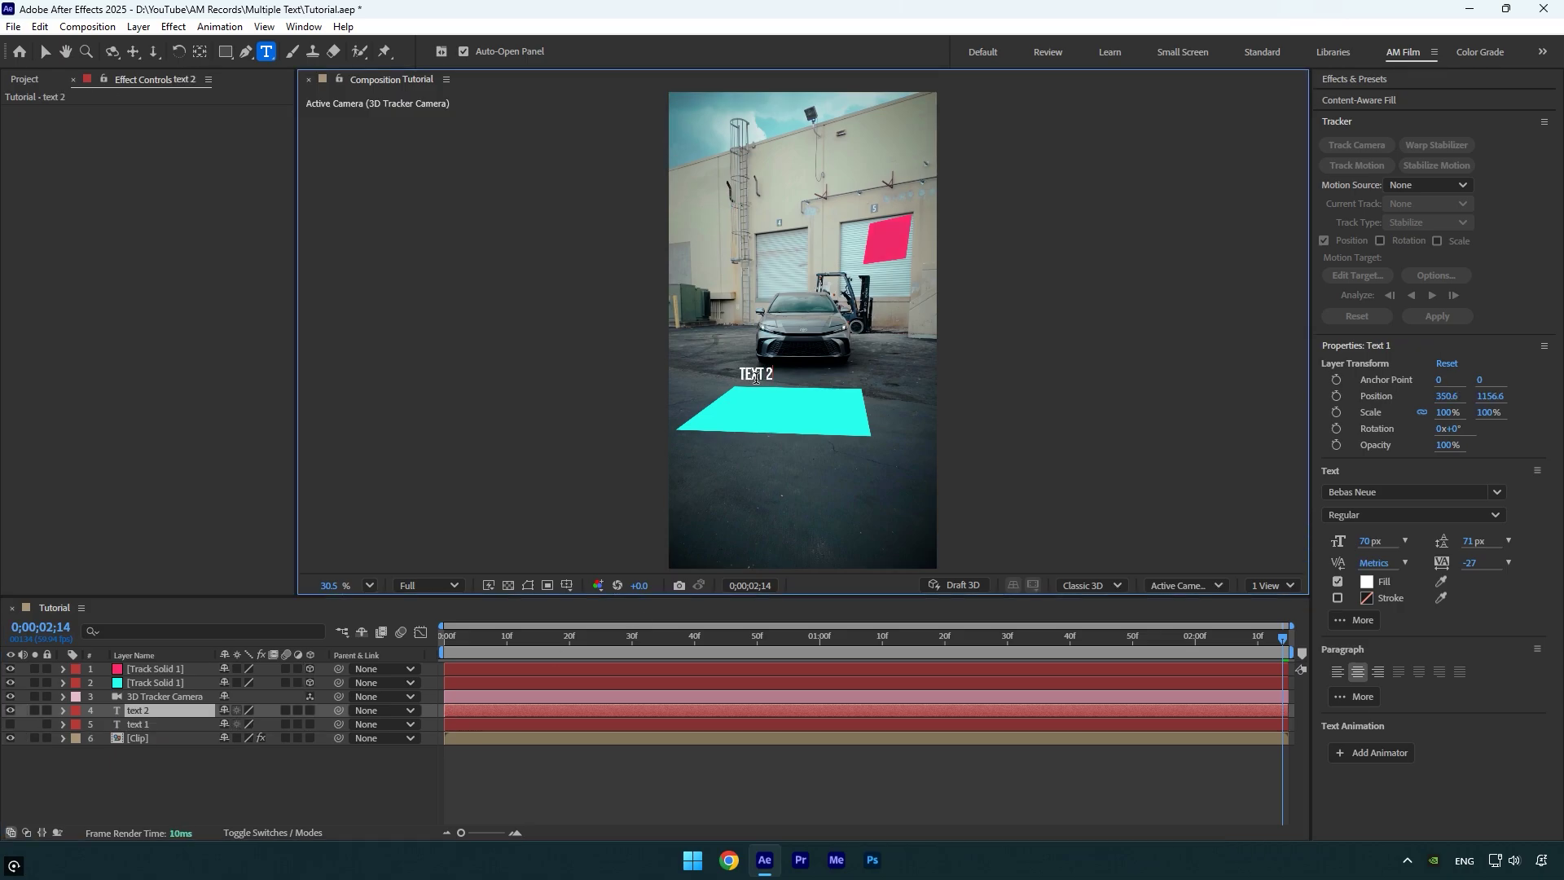
{"action": "left_click", "coordinate": [10, 710]}
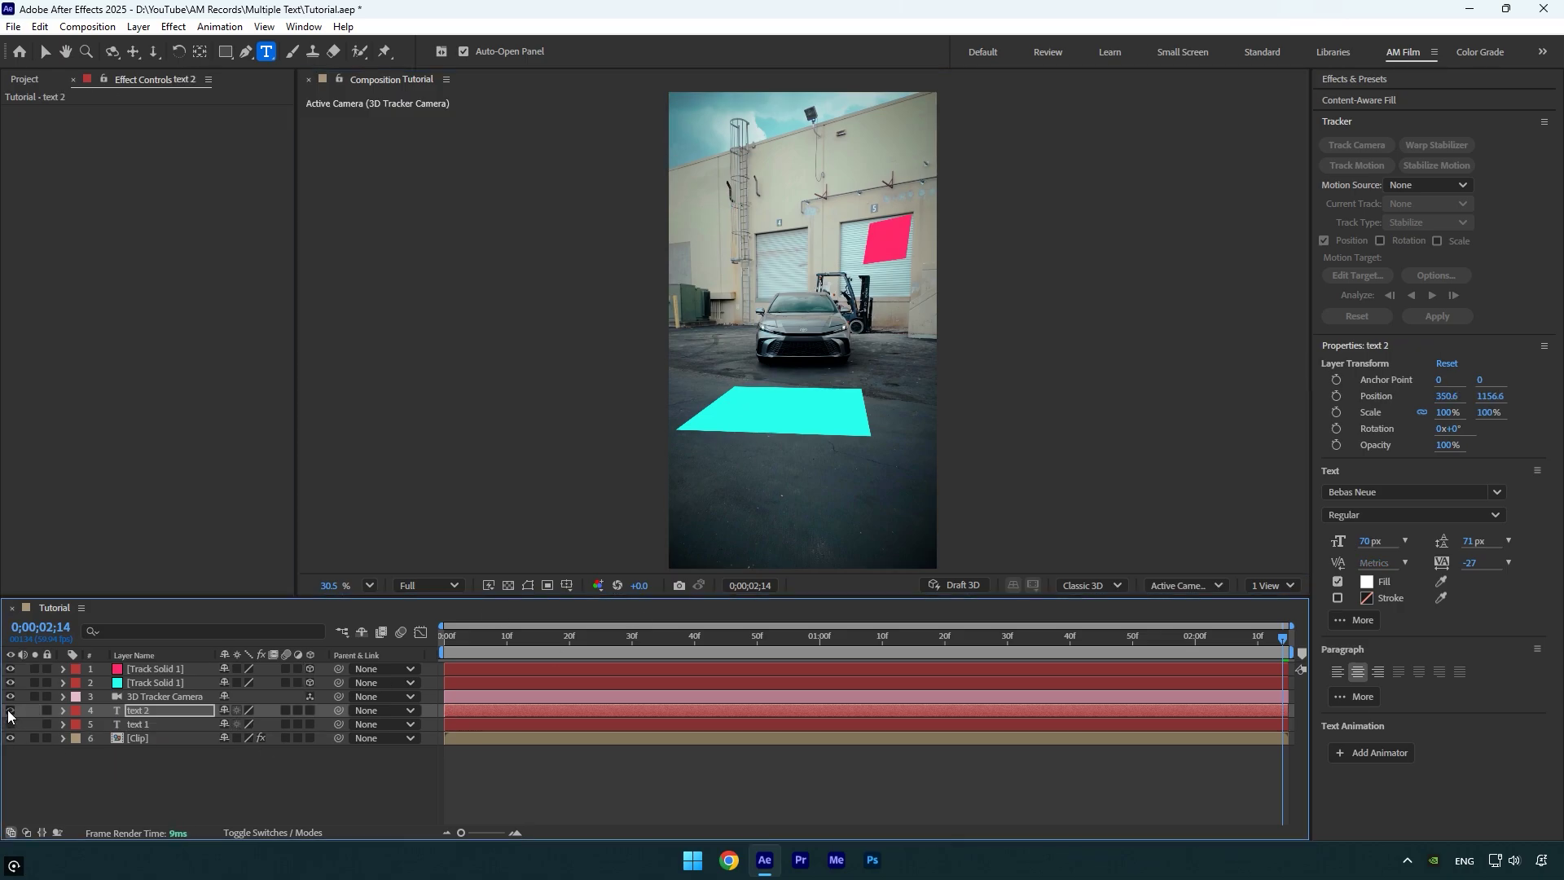
{"action": "right_click", "coordinate": [112, 784]}
Create a new solid named 'Element' and move it to the top of the layer stack
{"action": "mouse_move", "coordinate": [211, 583]}
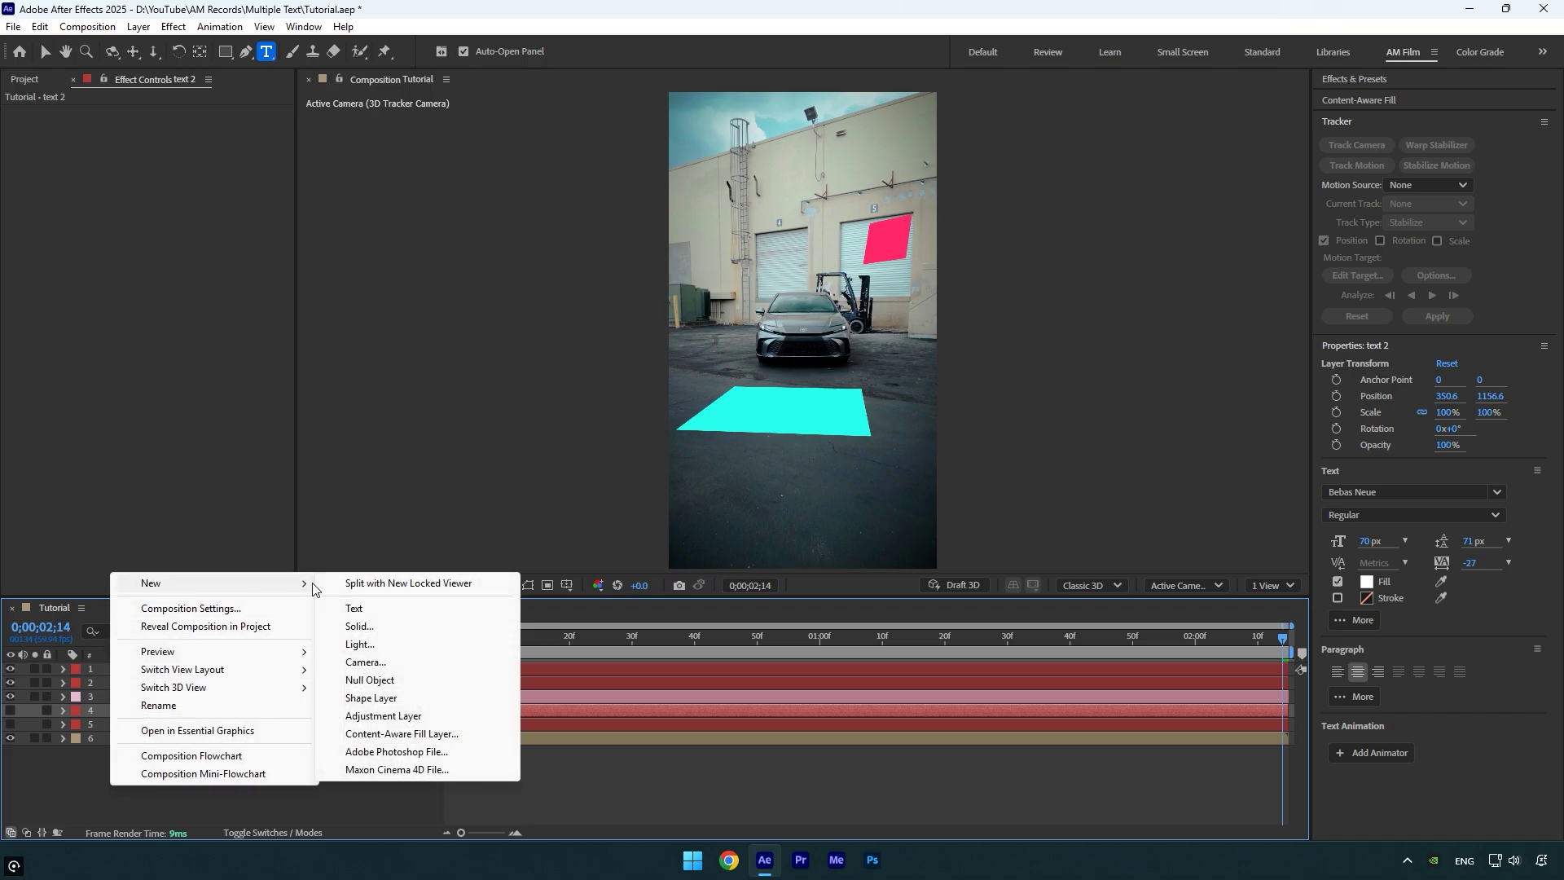
{"action": "left_click", "coordinate": [359, 627]}
{"action": "type", "text": "Element"}
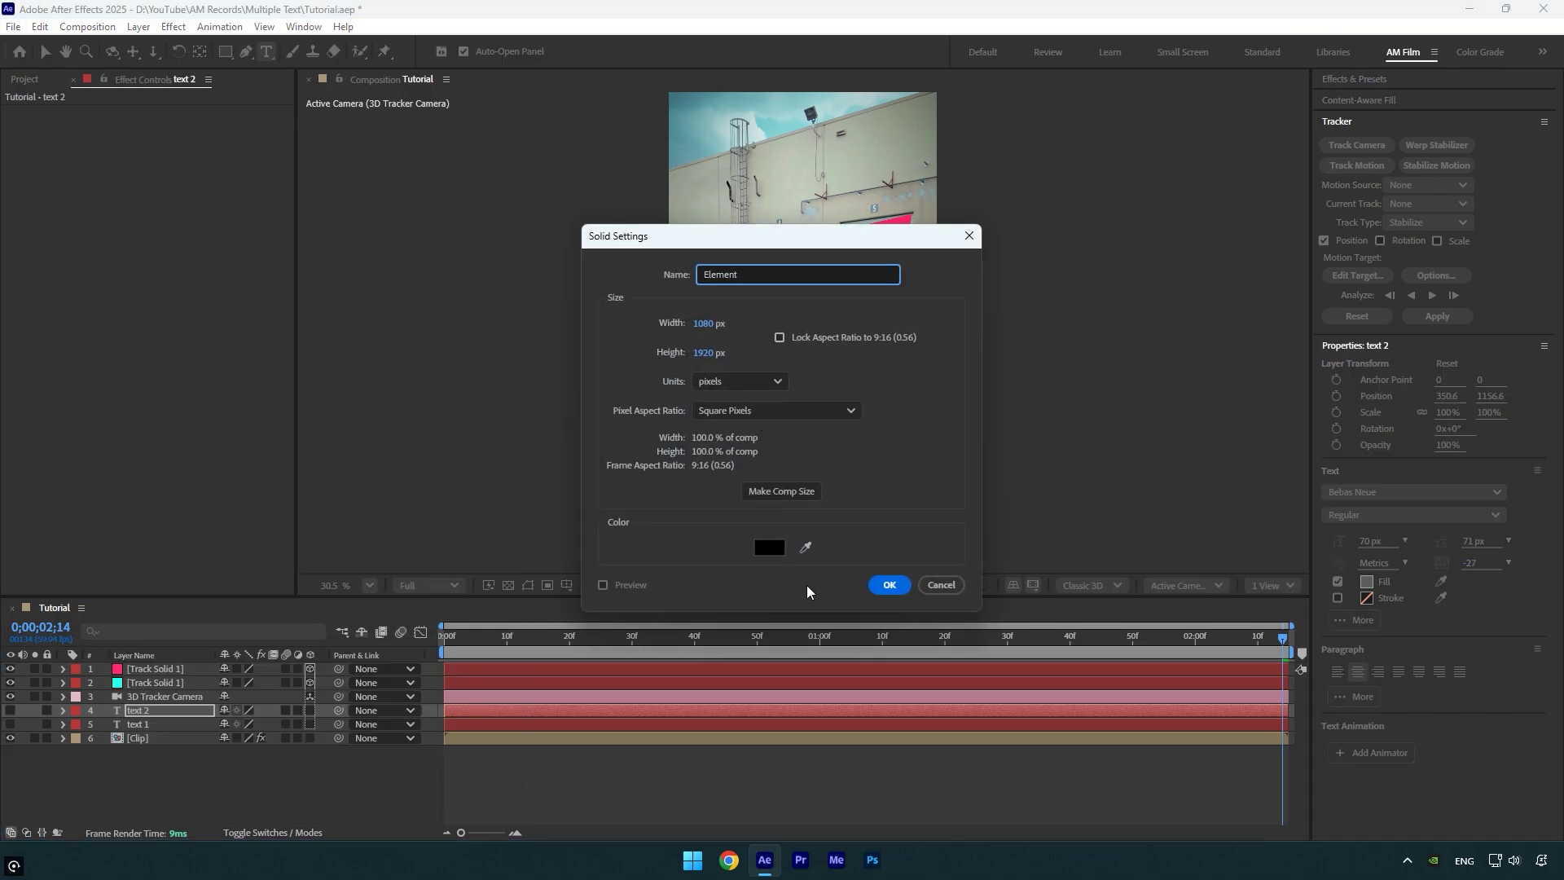
{"action": "left_click", "coordinate": [888, 584]}
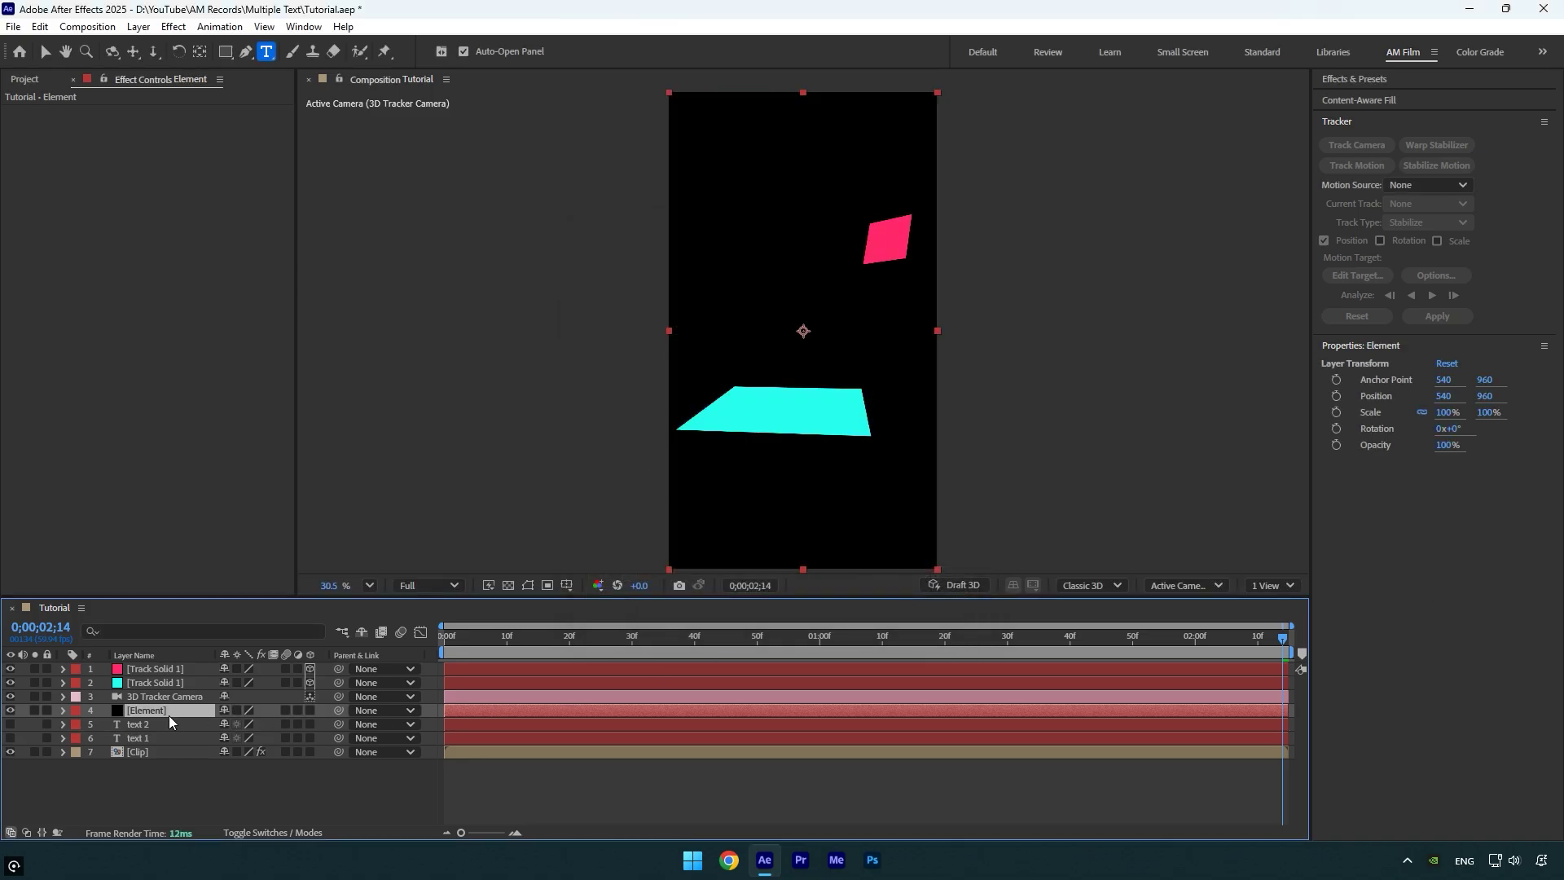
{"action": "left_click_drag", "start_coordinate": [169, 716], "coordinate": [163, 664]}
Apply the Element effect to the solid and set Custom Text Path Layer 1 to text 1
{"action": "key", "text": "v"}
{"action": "key", "text": "ctrl+space"}
{"action": "type", "text": "el"}
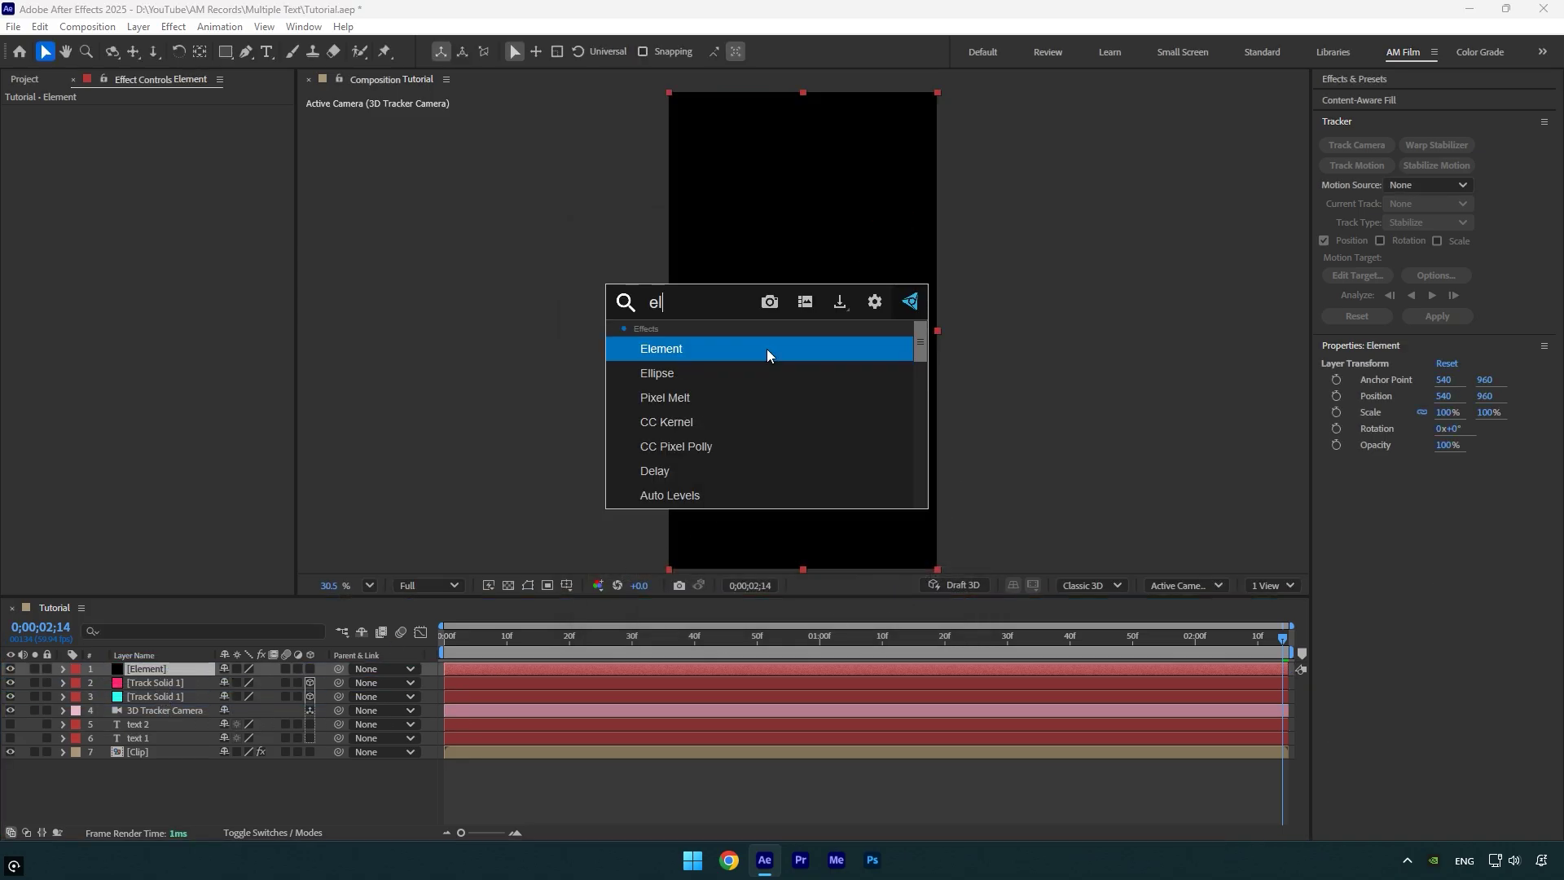
{"action": "left_click", "coordinate": [768, 350]}
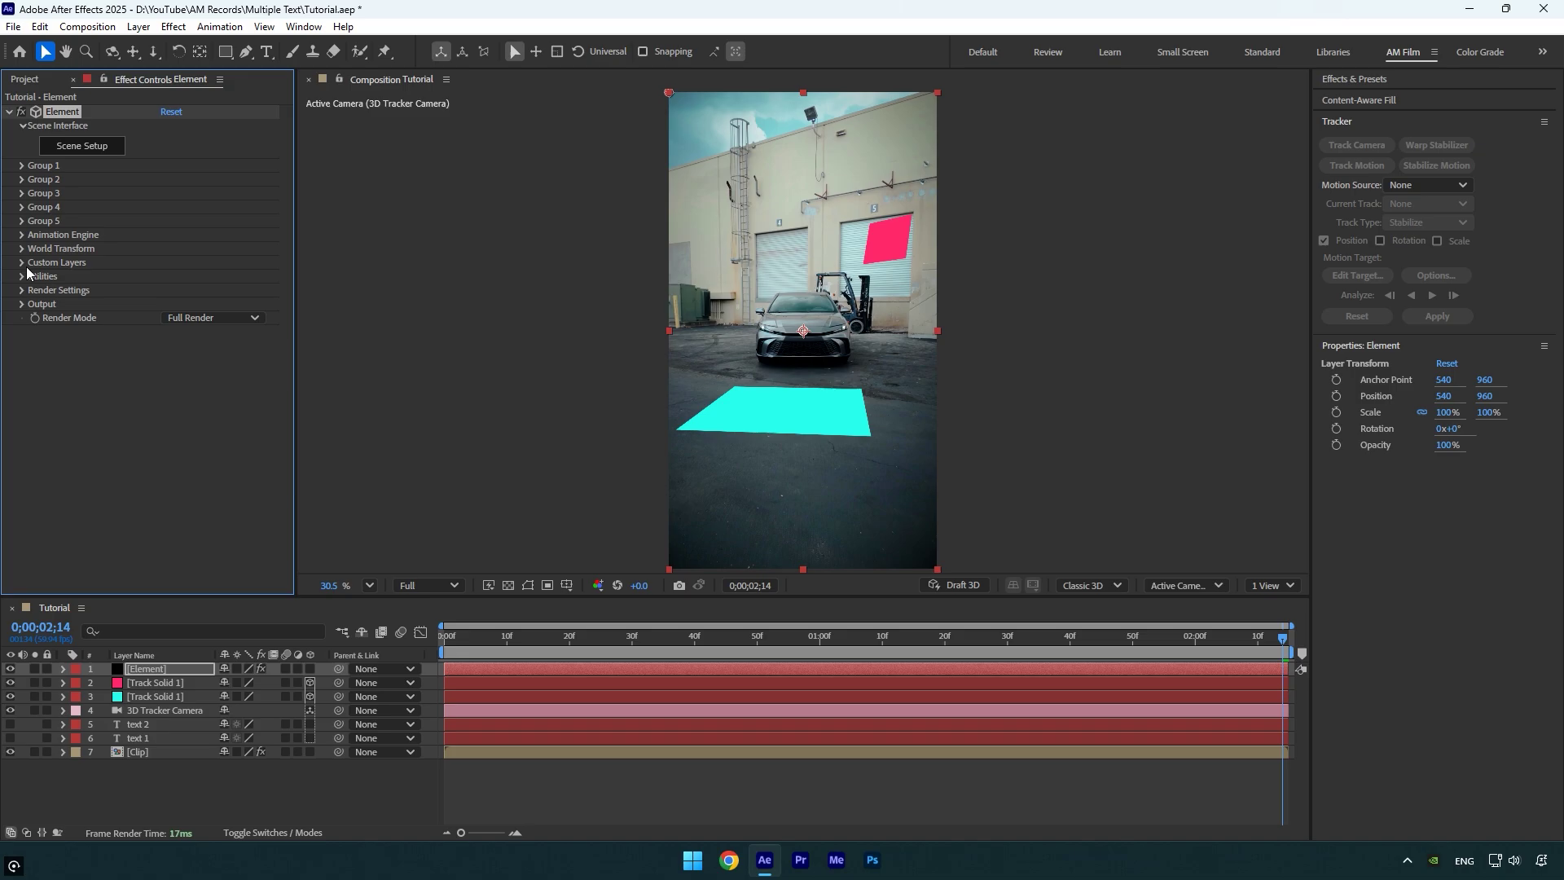
{"action": "left_click", "coordinate": [21, 262]}
{"action": "left_click", "coordinate": [36, 276]}
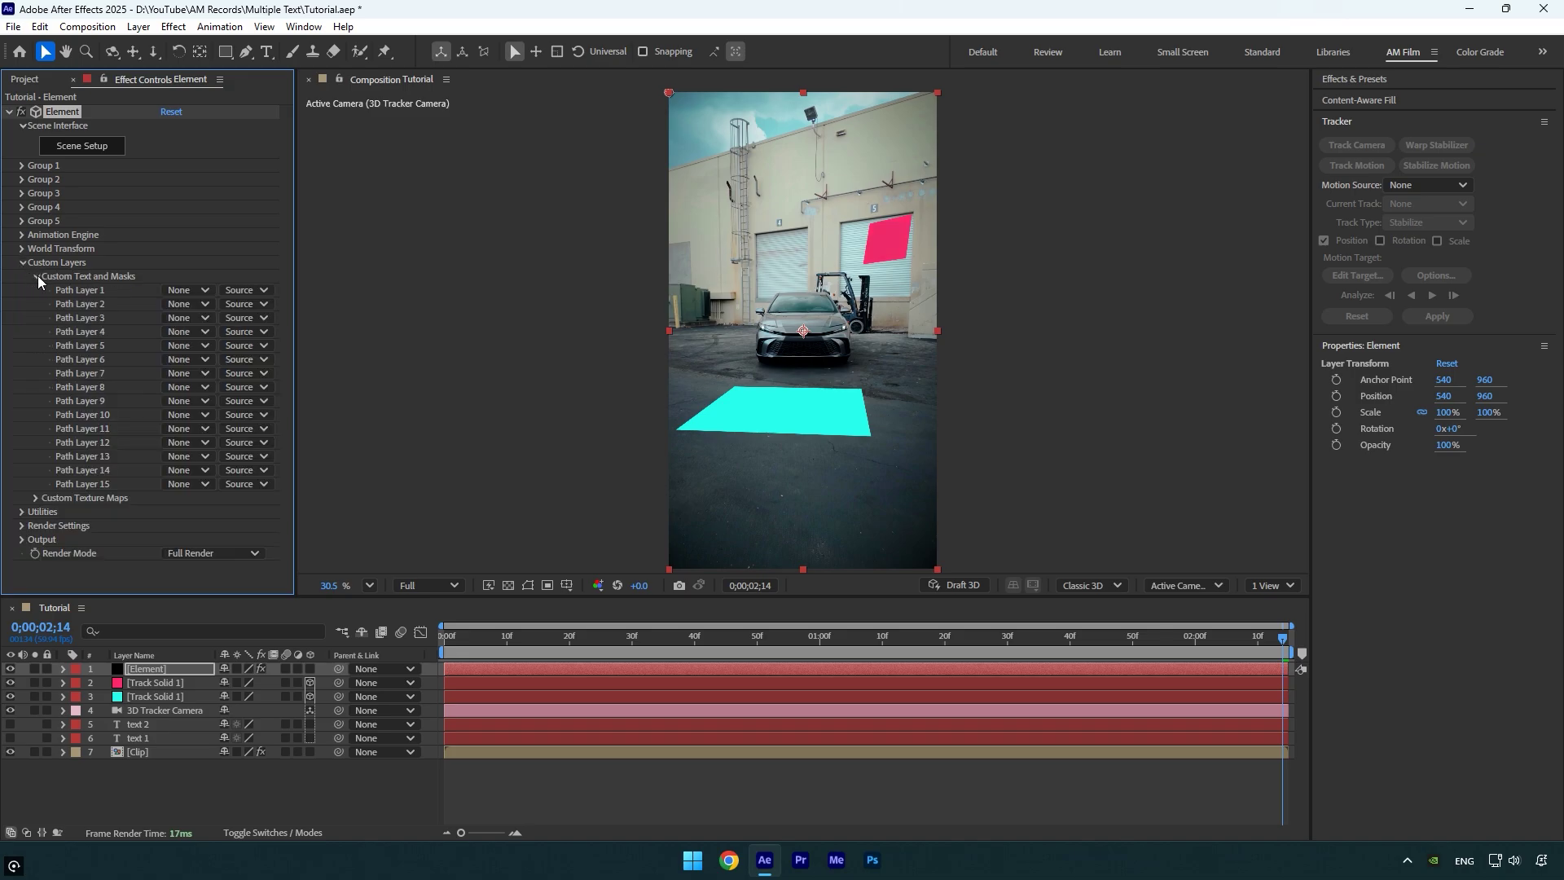
{"action": "left_click", "coordinate": [179, 289]}
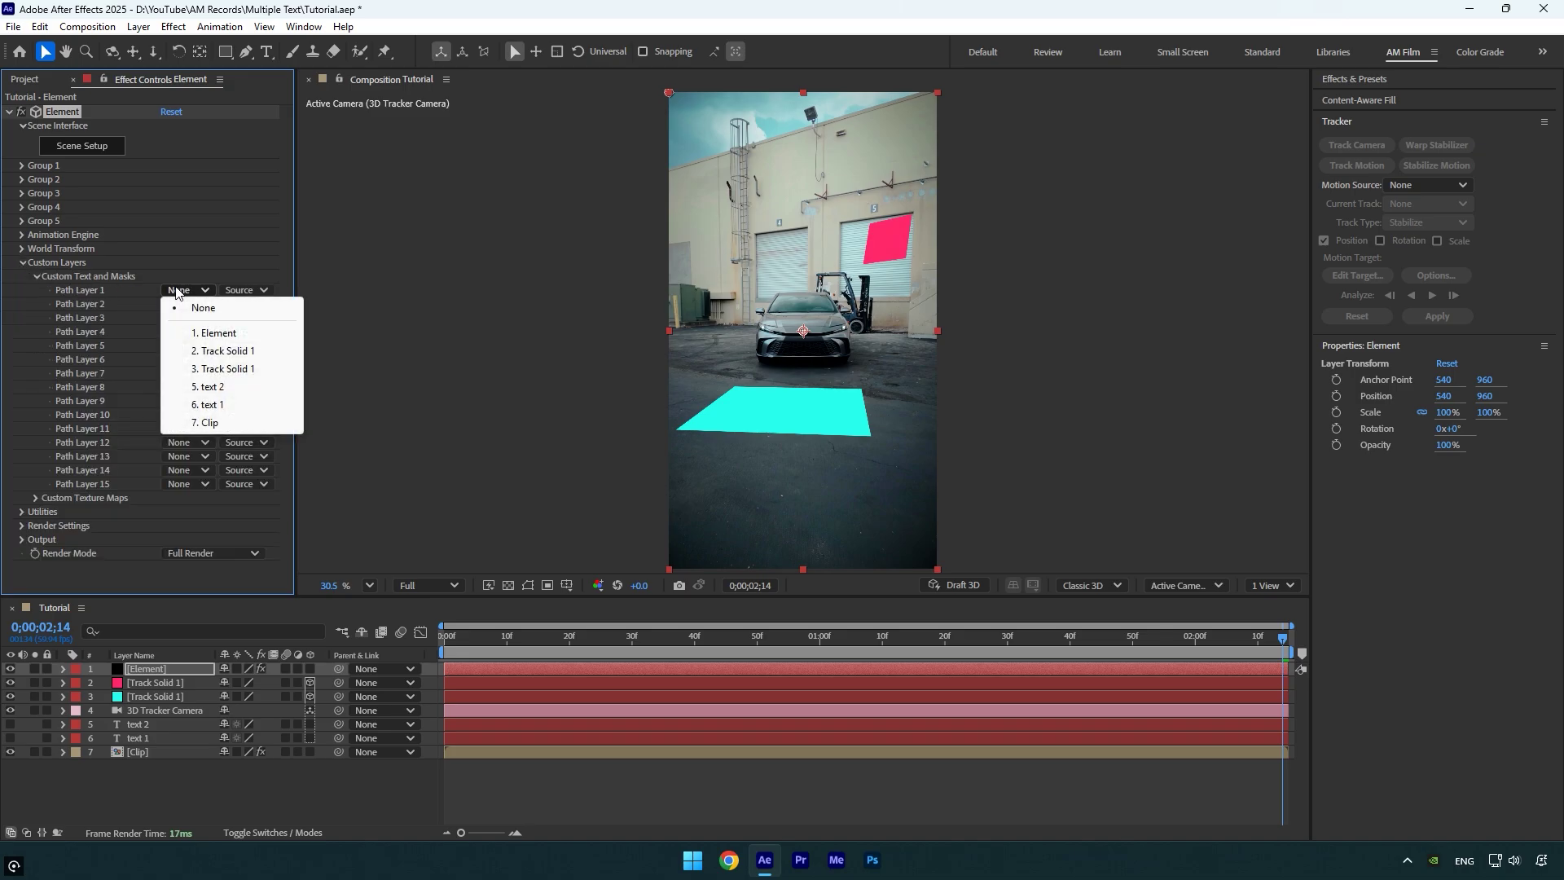
{"action": "left_click", "coordinate": [217, 405]}
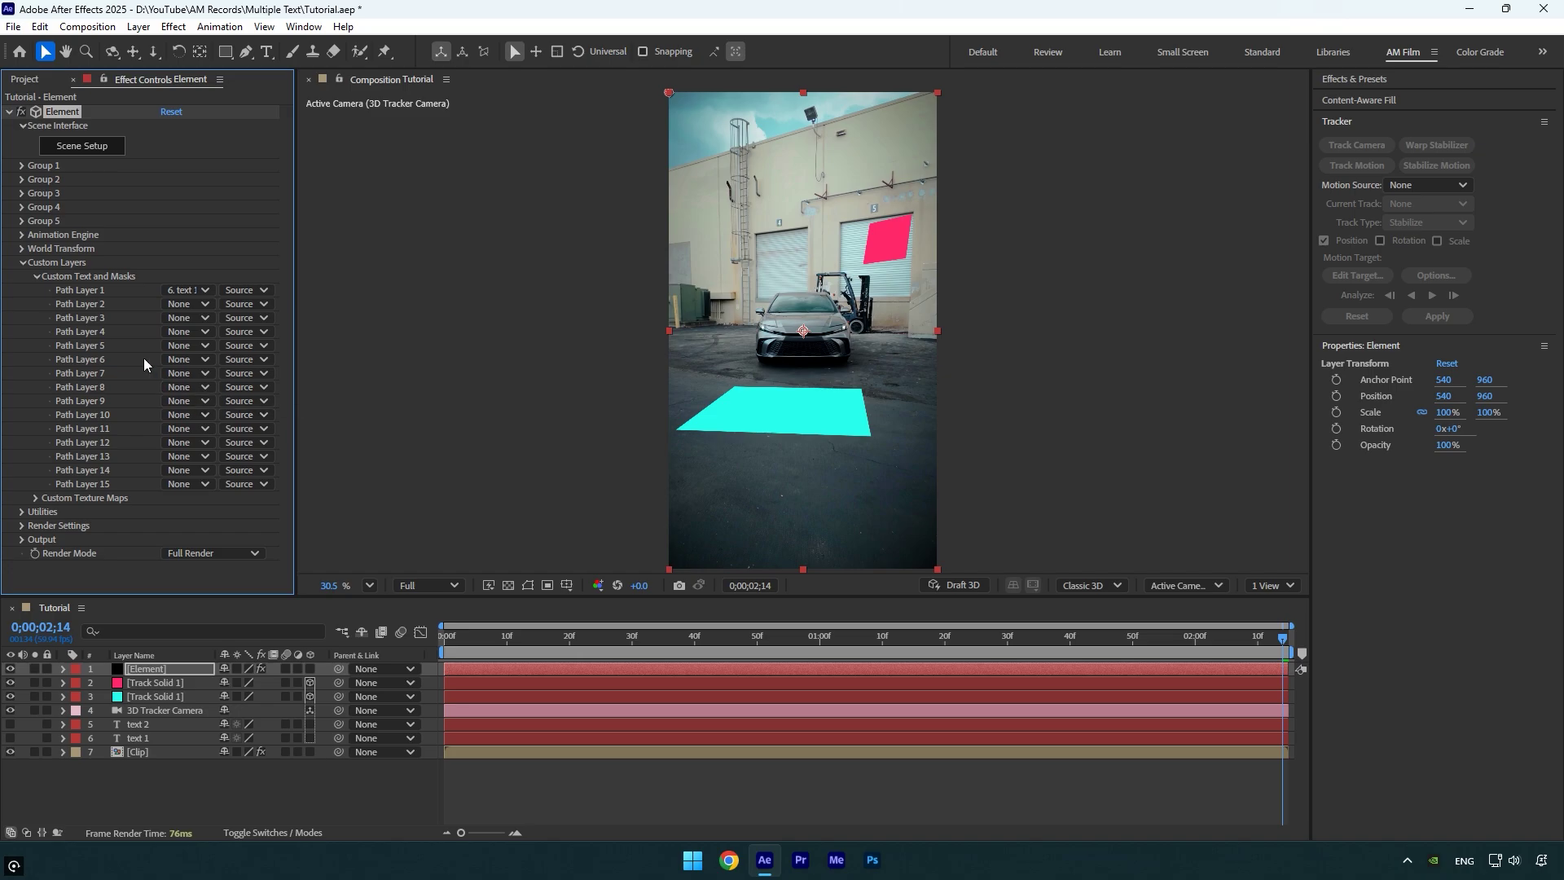
In Element's Scene Setup, extrude the TEXT 1 path into a 3D model
{"action": "left_click", "coordinate": [86, 148]}
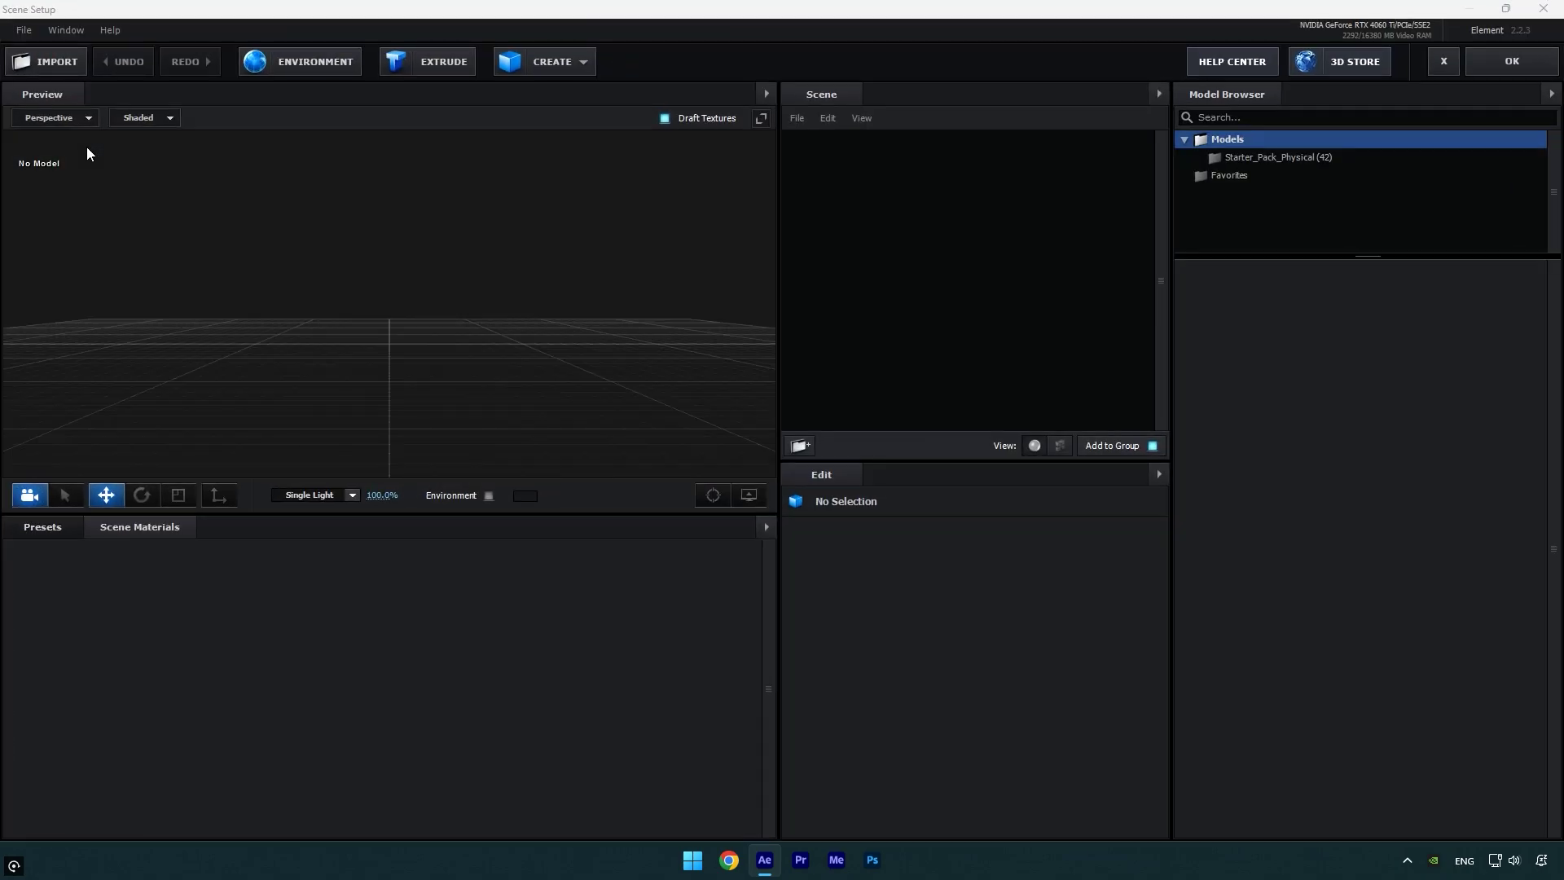
{"action": "left_click", "coordinate": [424, 61]}
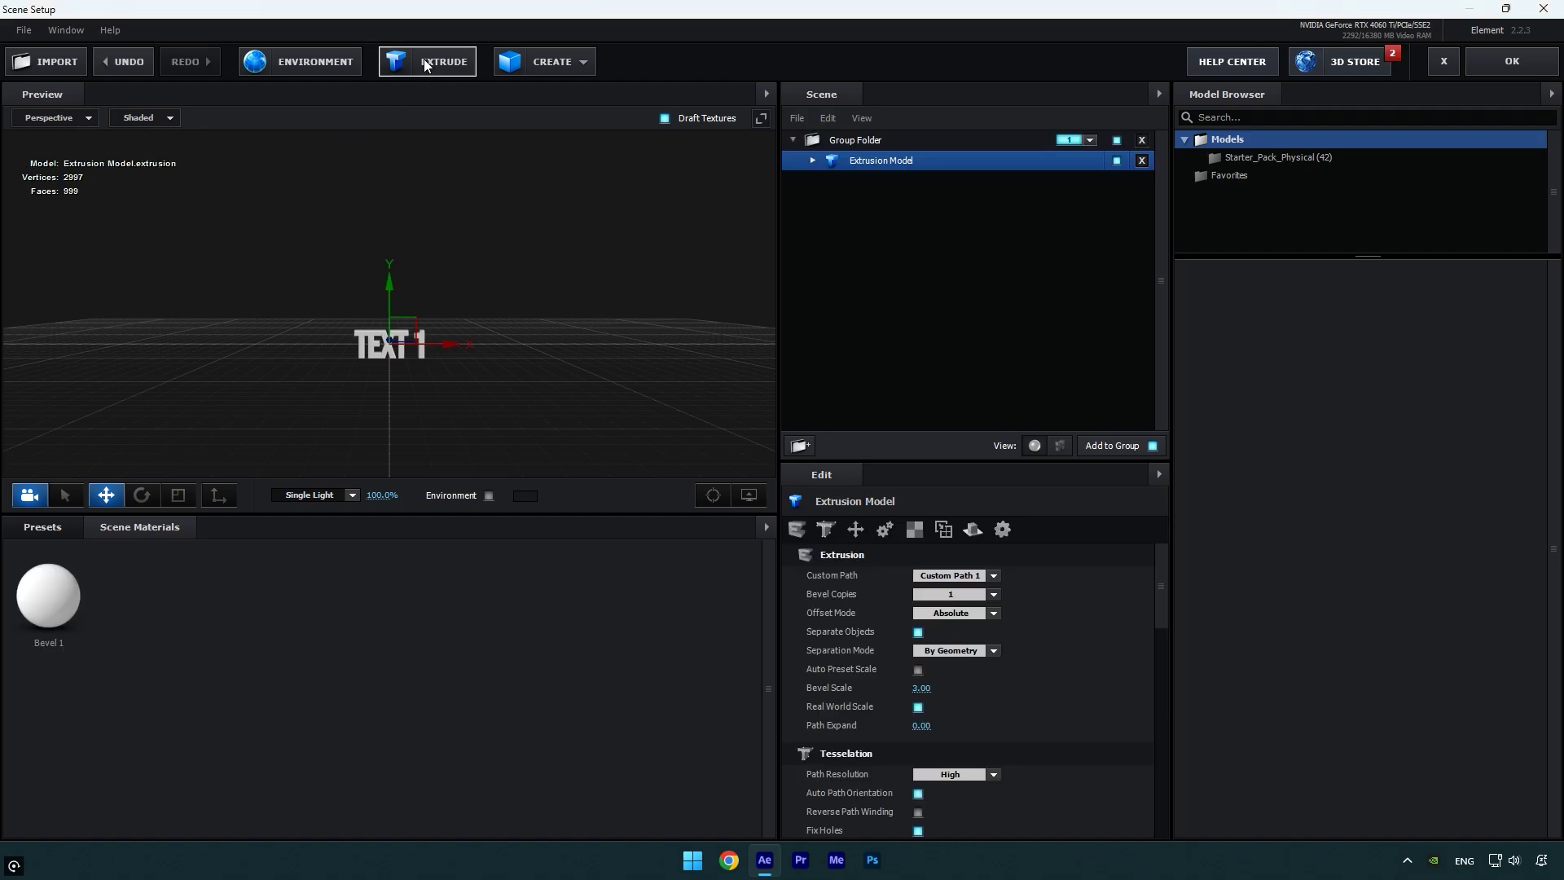
{"action": "left_click_drag", "start_coordinate": [403, 351], "coordinate": [410, 434]}
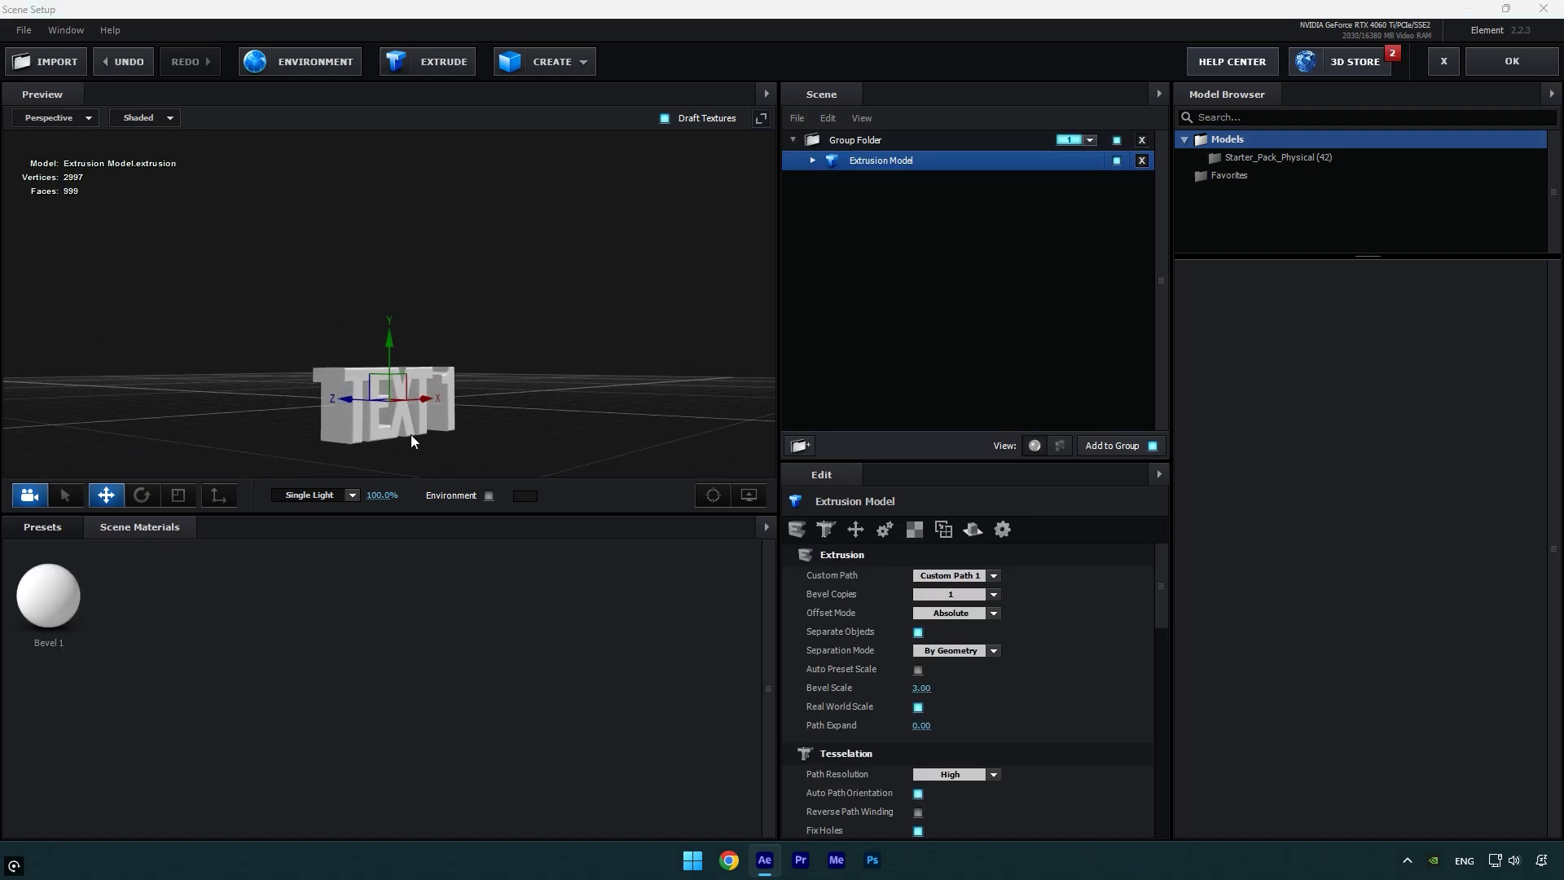
Apply the Physical Gold material preset and reduce its Extrude depth to 0.40
{"action": "left_click", "coordinate": [43, 526]}
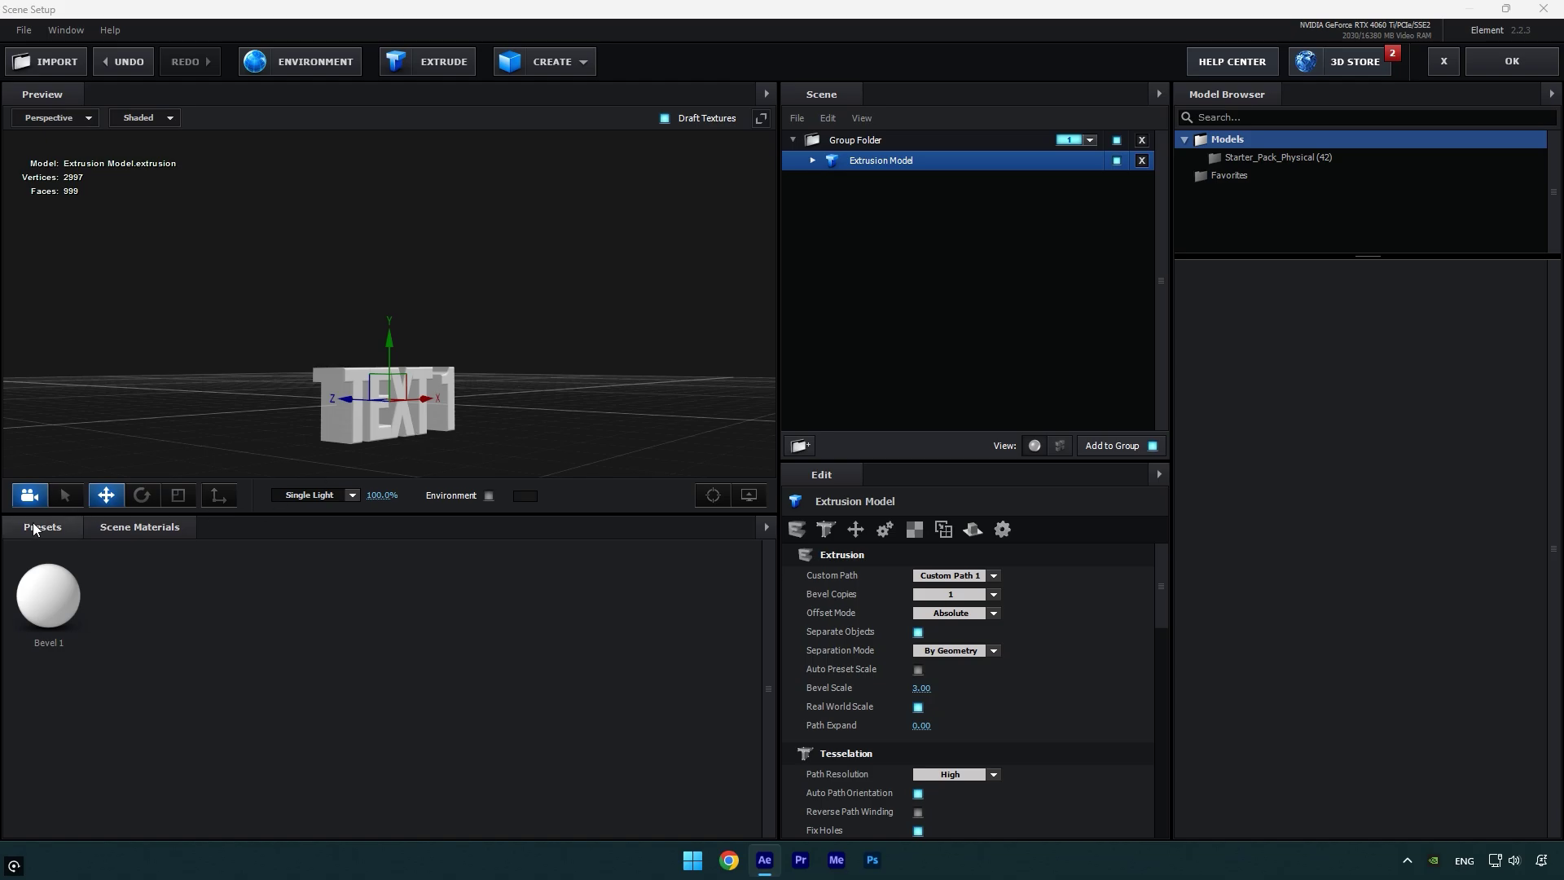
{"action": "left_click", "coordinate": [81, 602]}
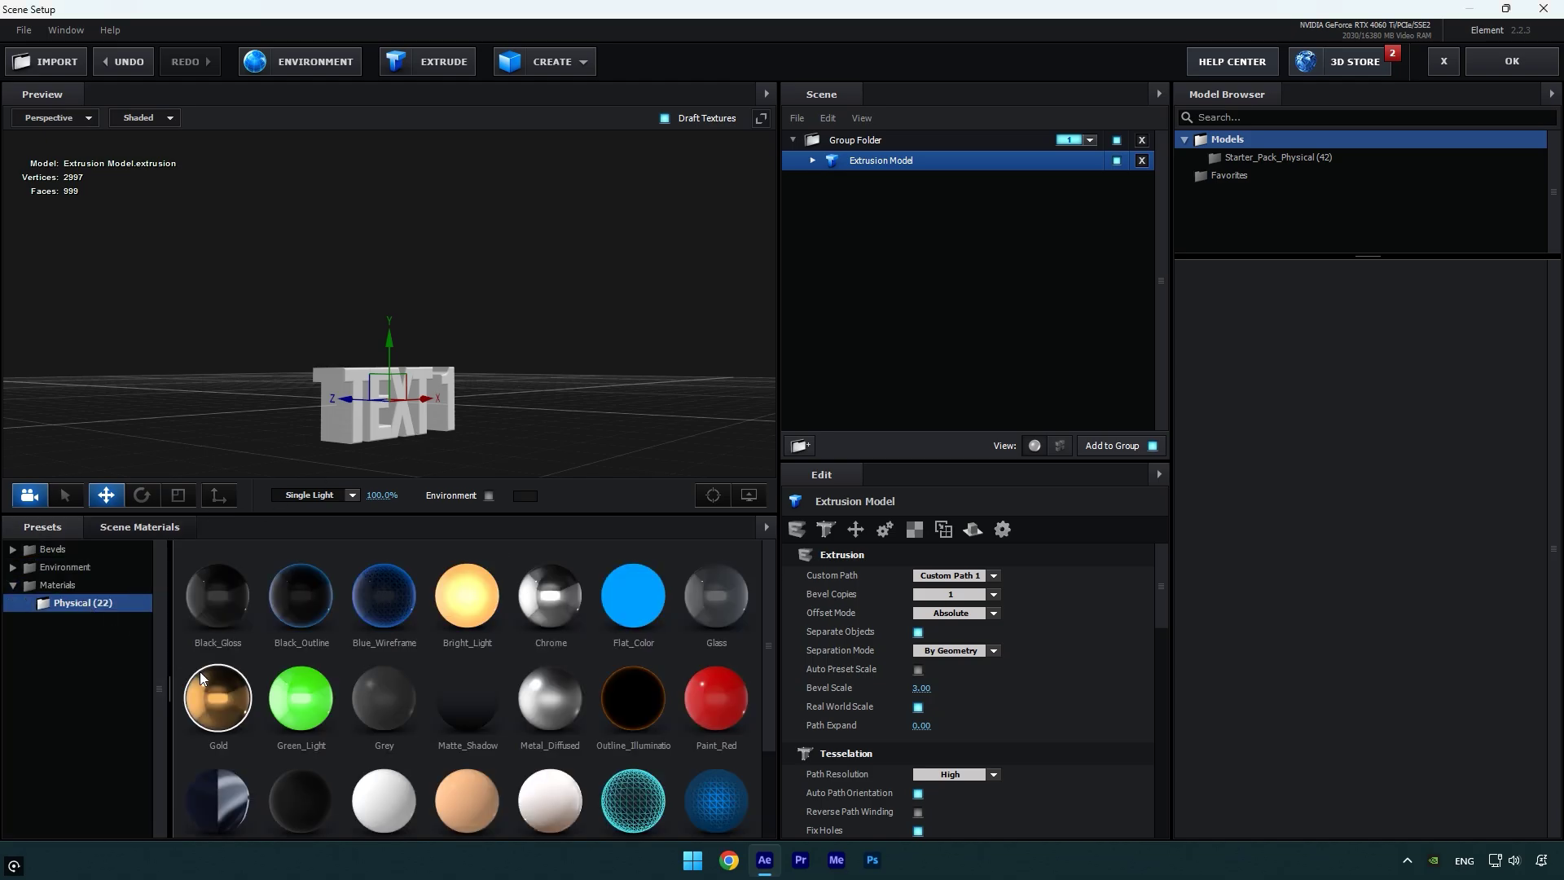
{"action": "left_click", "coordinate": [204, 684]}
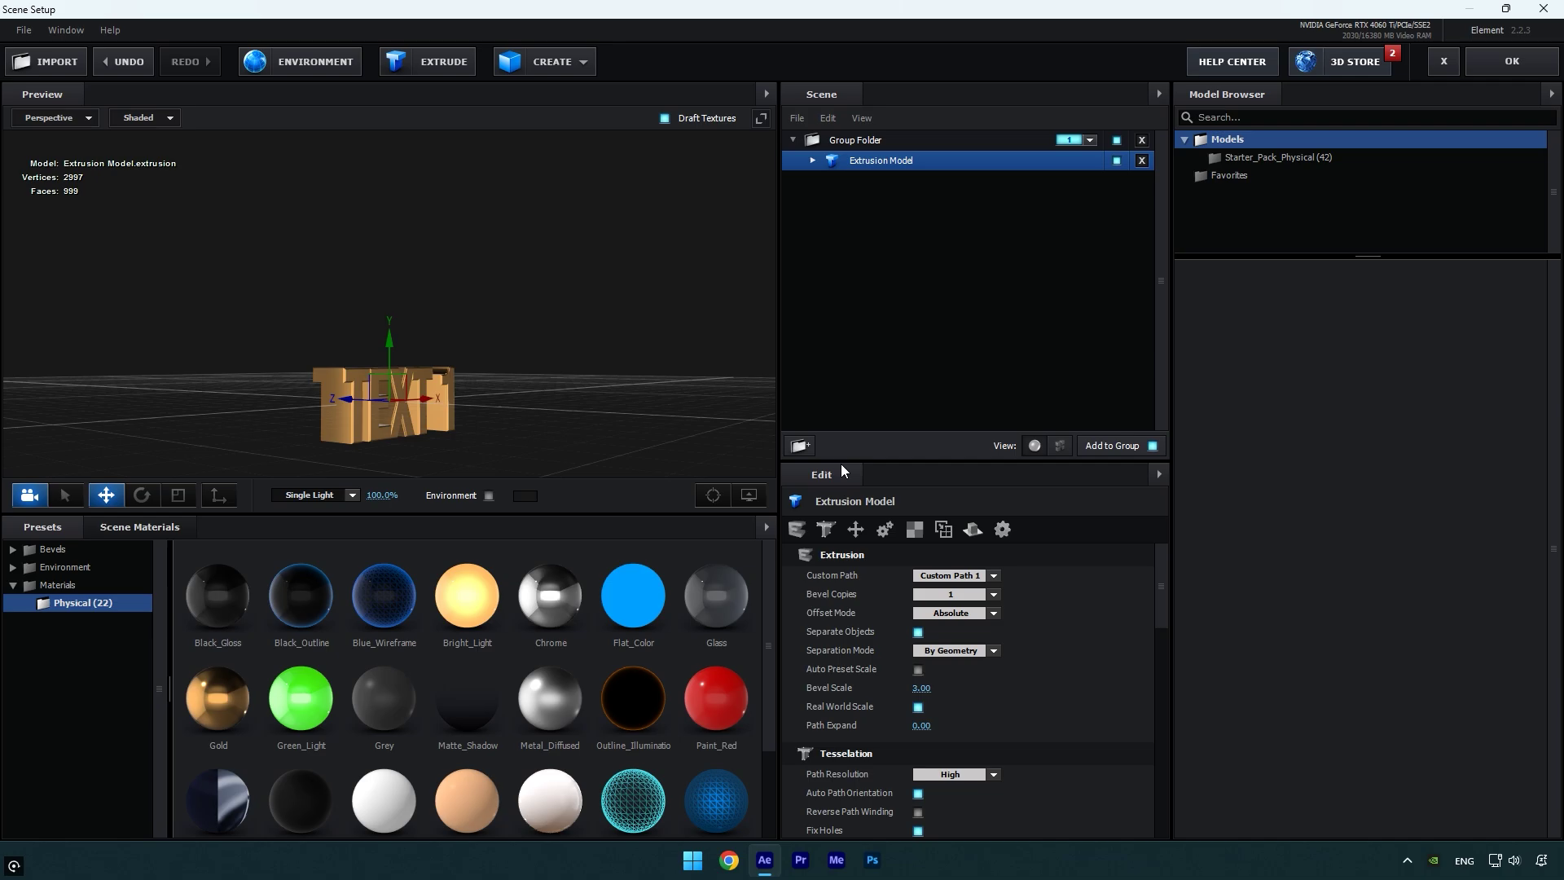
{"action": "left_click", "coordinate": [813, 160]}
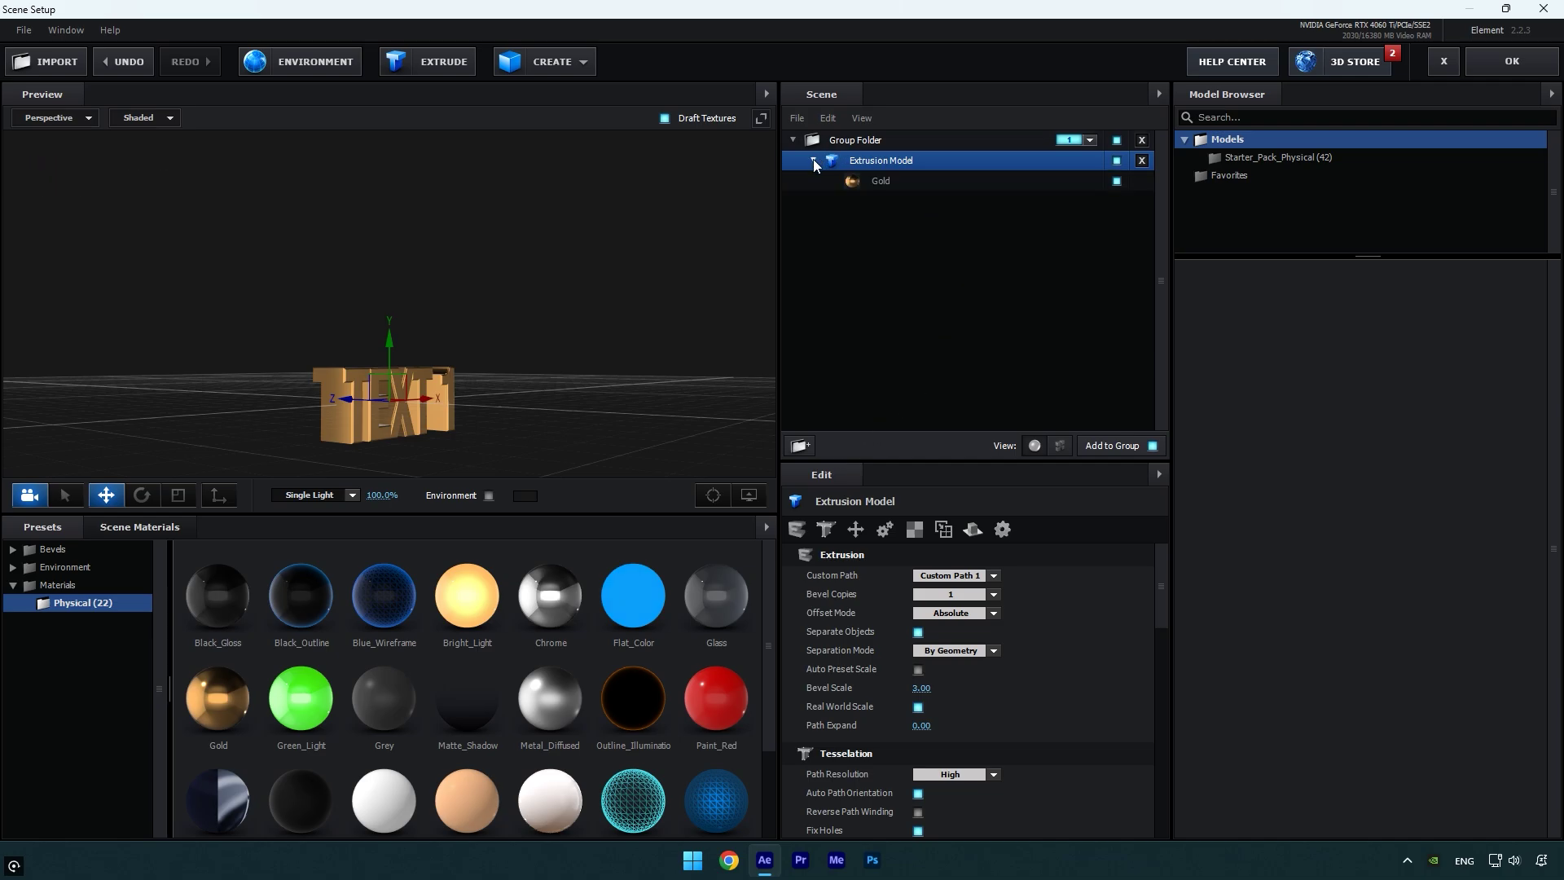
{"action": "left_click", "coordinate": [882, 180]}
{"action": "mouse_move", "coordinate": [880, 574]}
{"action": "left_mouse_down"}
{"action": "mouse_move", "coordinate": [863, 575]}
{"action": "mouse_move", "coordinate": [880, 581]}
{"action": "left_mouse_up"}
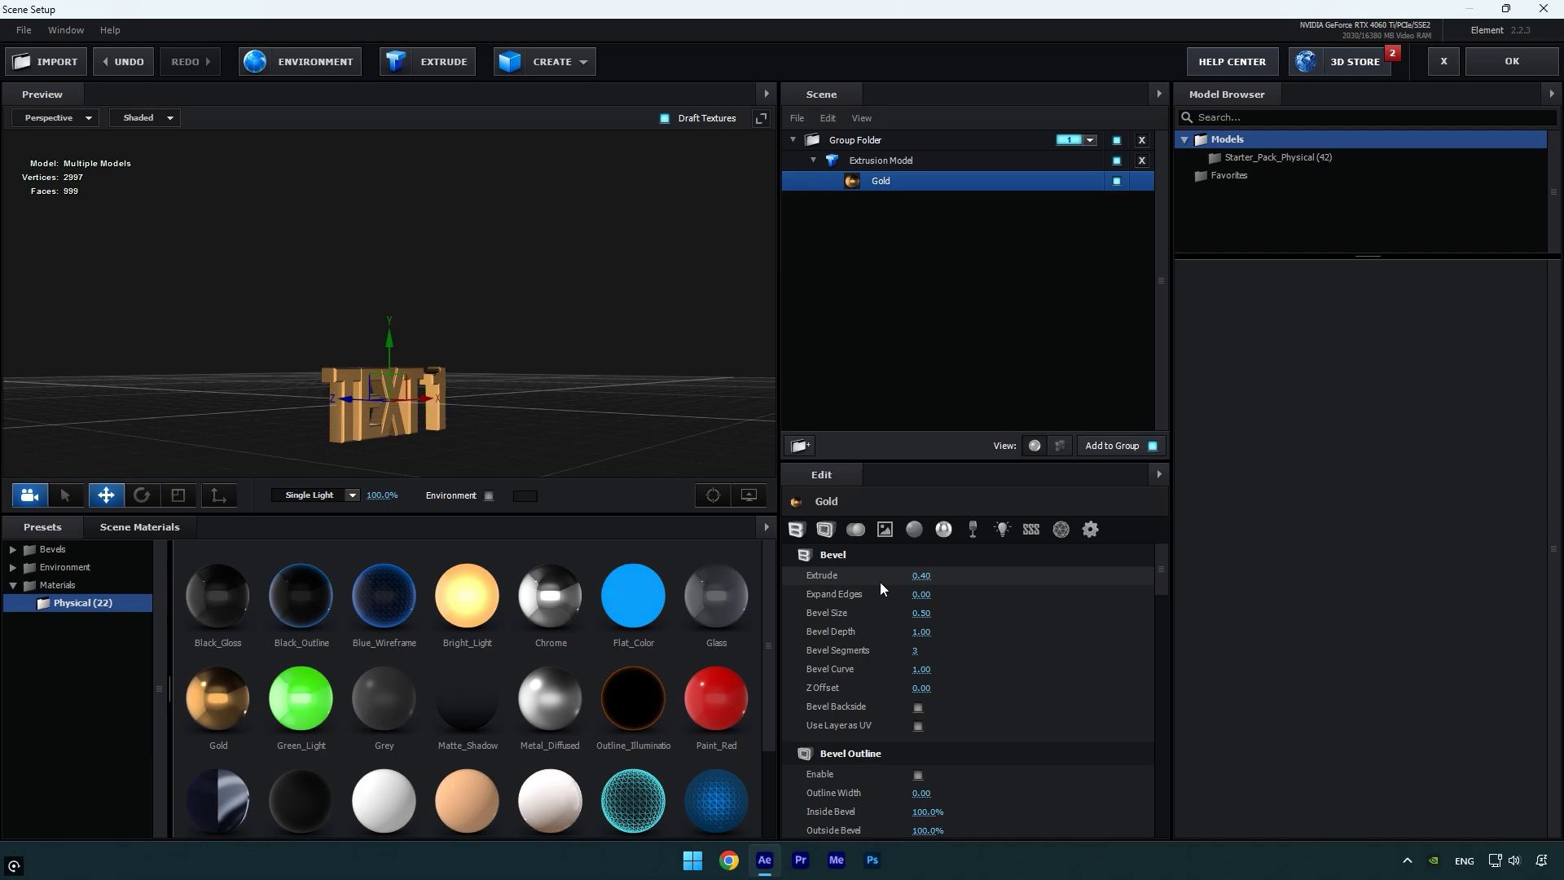
Return to the composition, scrub the preview, and reveal Track Solid 1's Position values
{"action": "left_click", "coordinate": [1524, 57]}
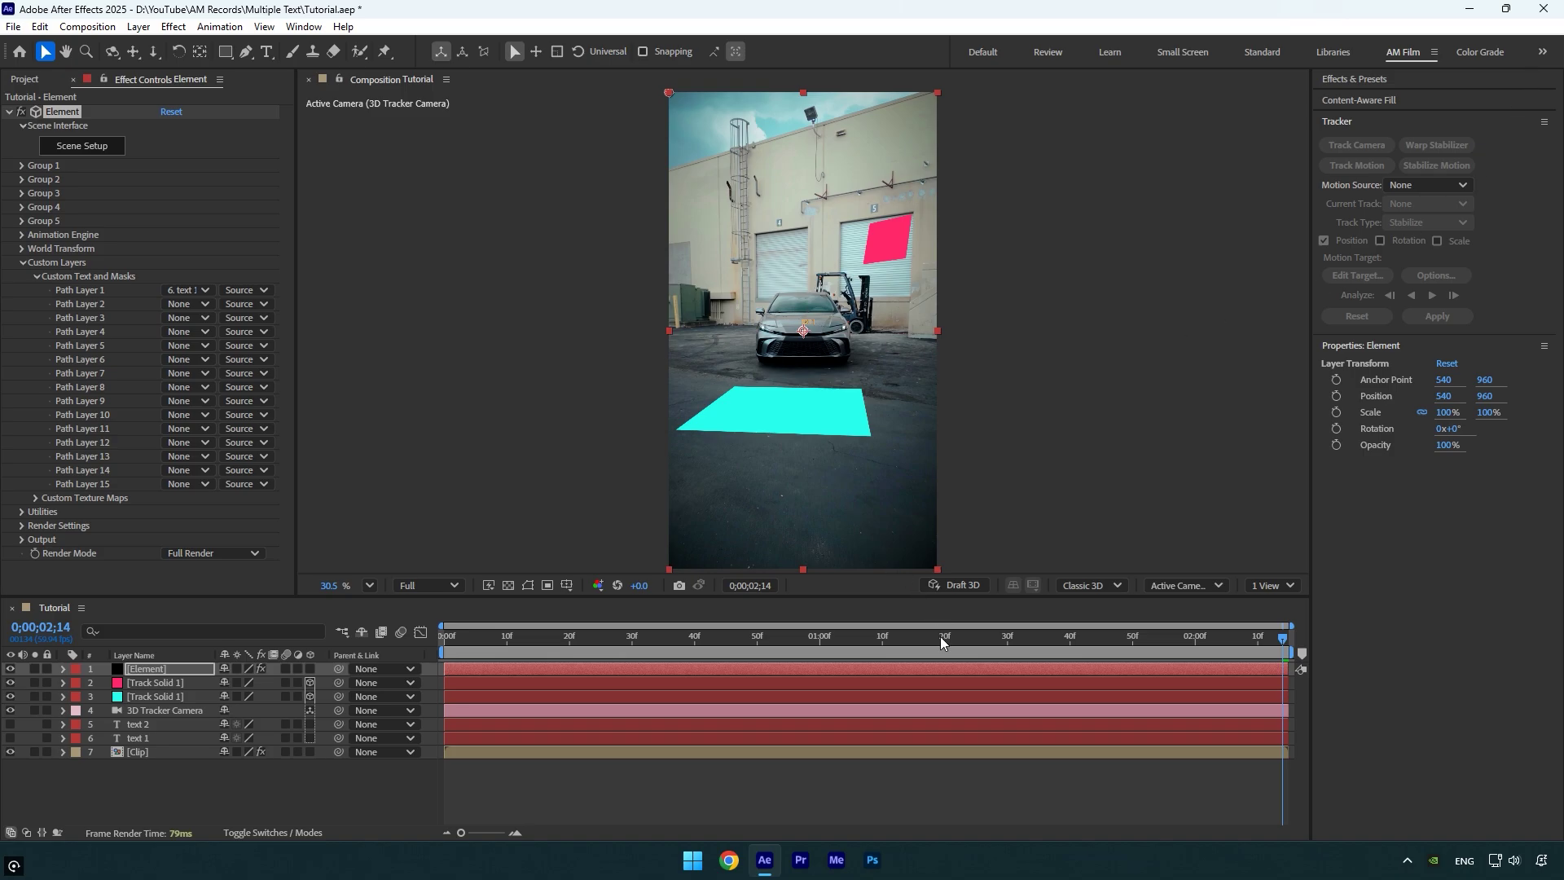
{"action": "left_click_drag", "start_coordinate": [939, 637], "coordinate": [339, 618]}
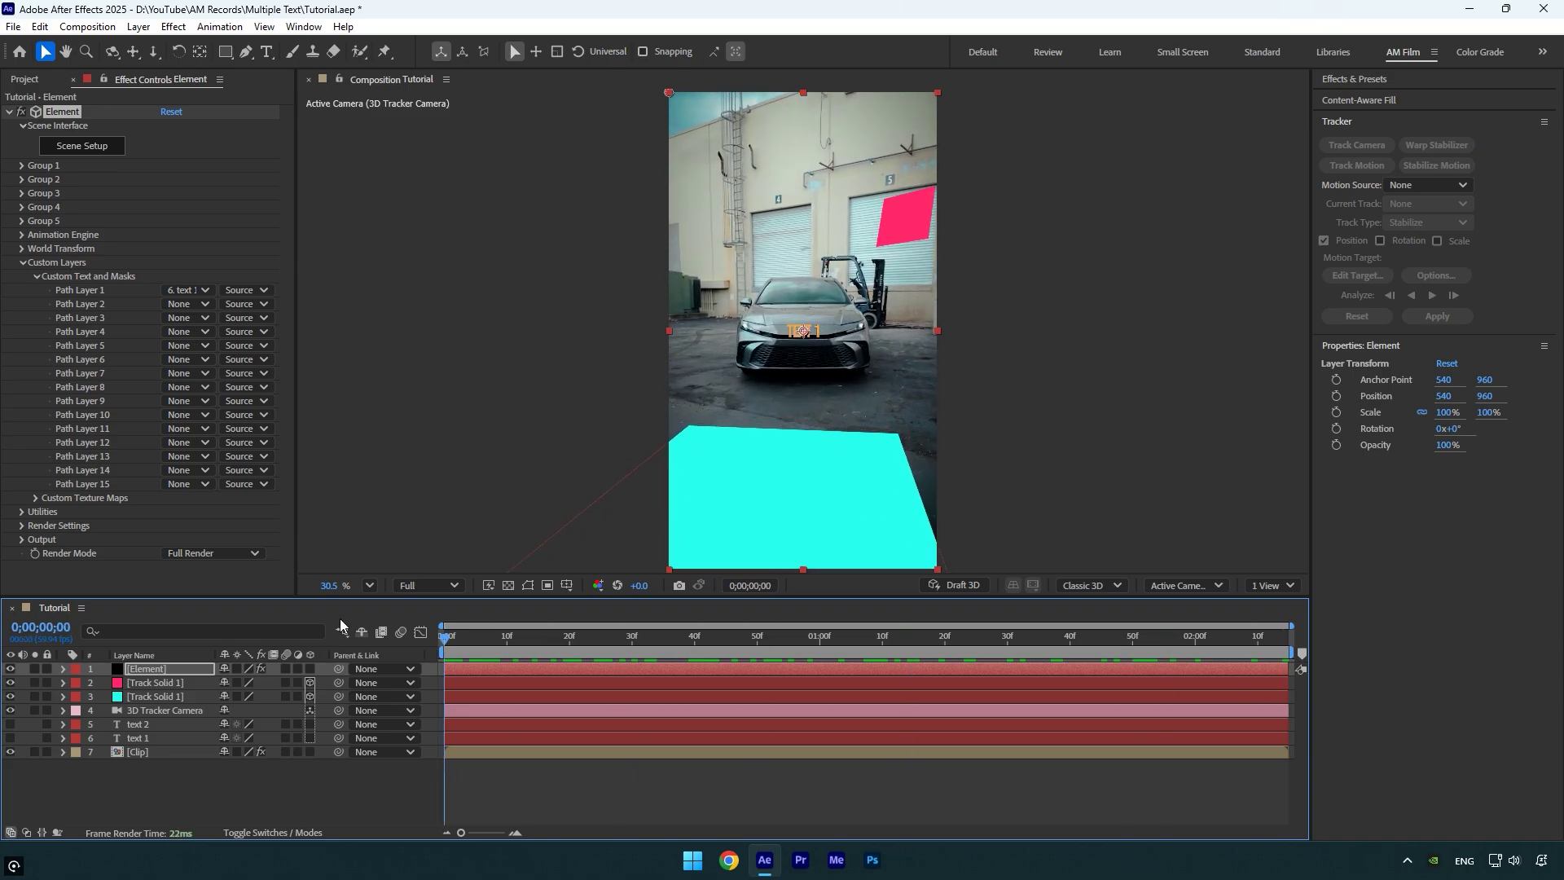
{"action": "left_click", "coordinate": [159, 696]}
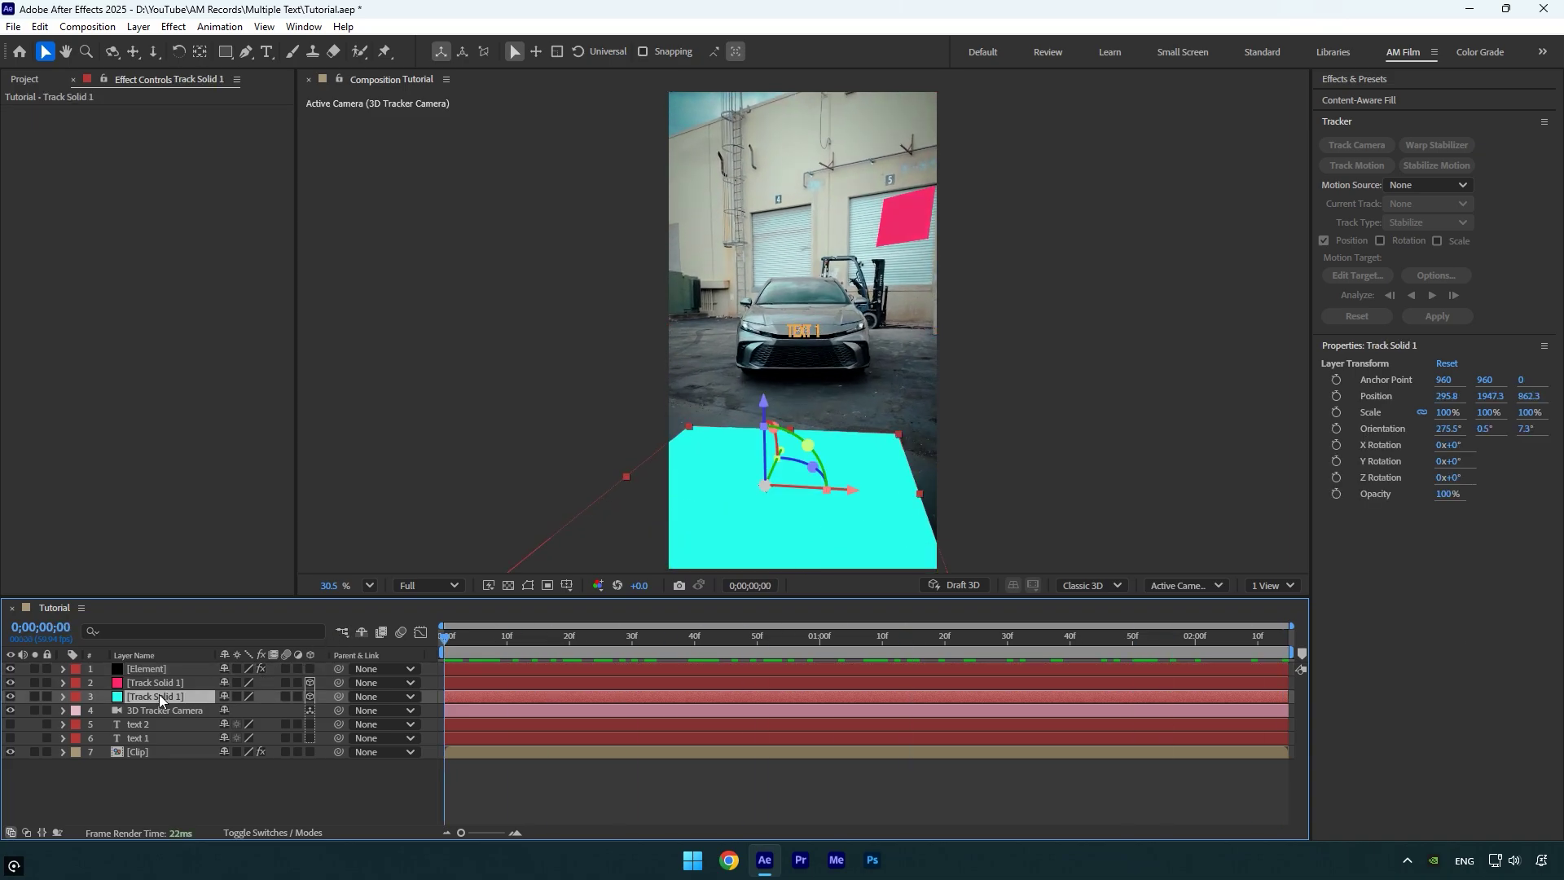
{"action": "key", "text": "p"}
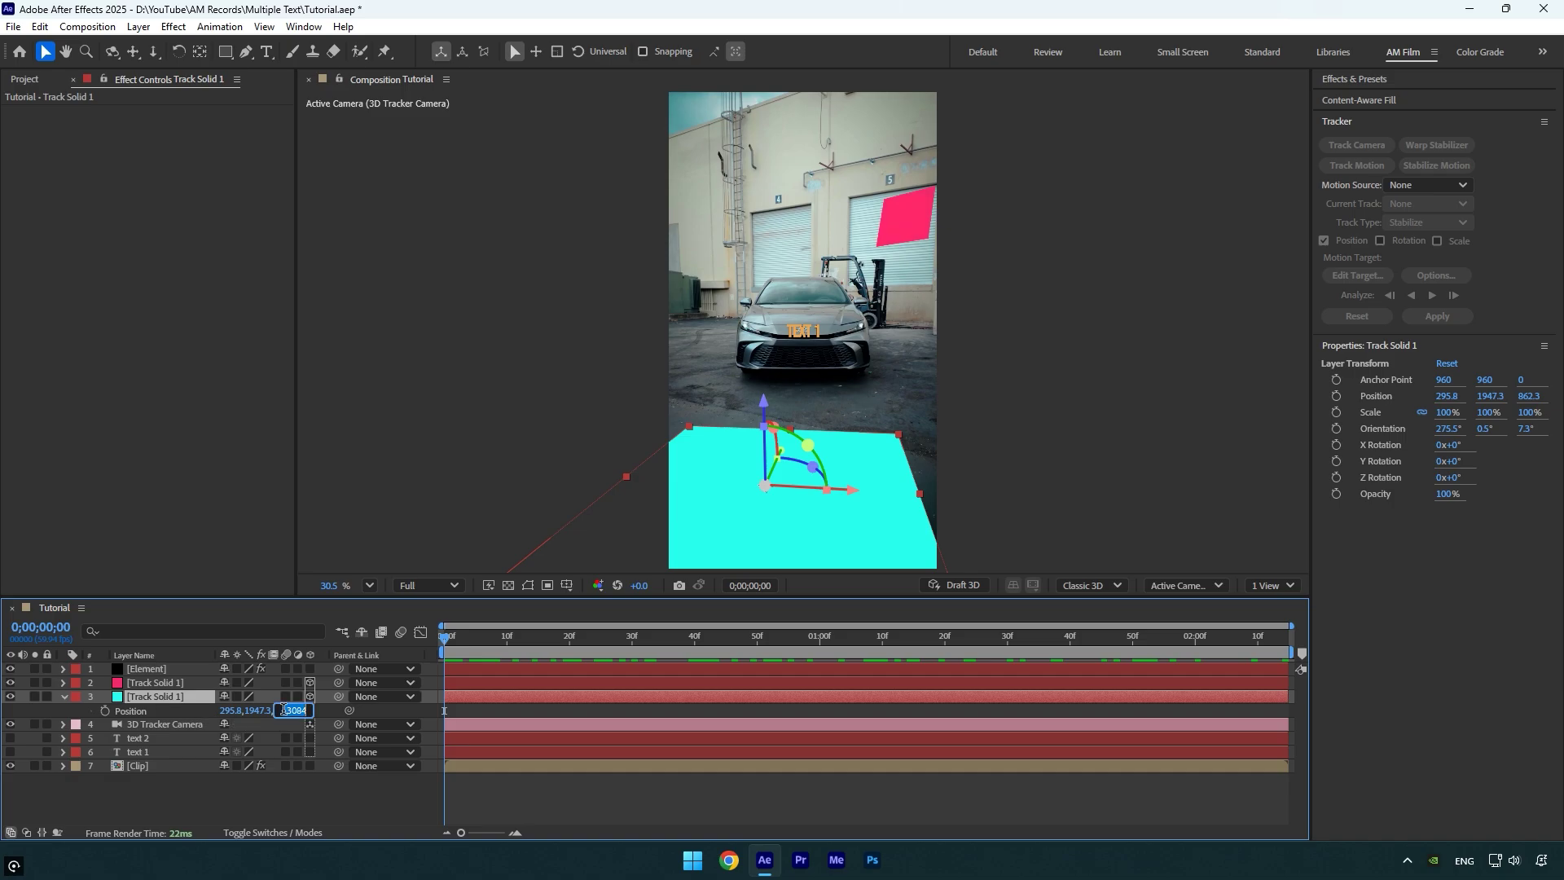
Set the Element layer's Group 1 Position Z to the ground solid's 862.3
{"action": "left_click", "coordinate": [143, 669]}
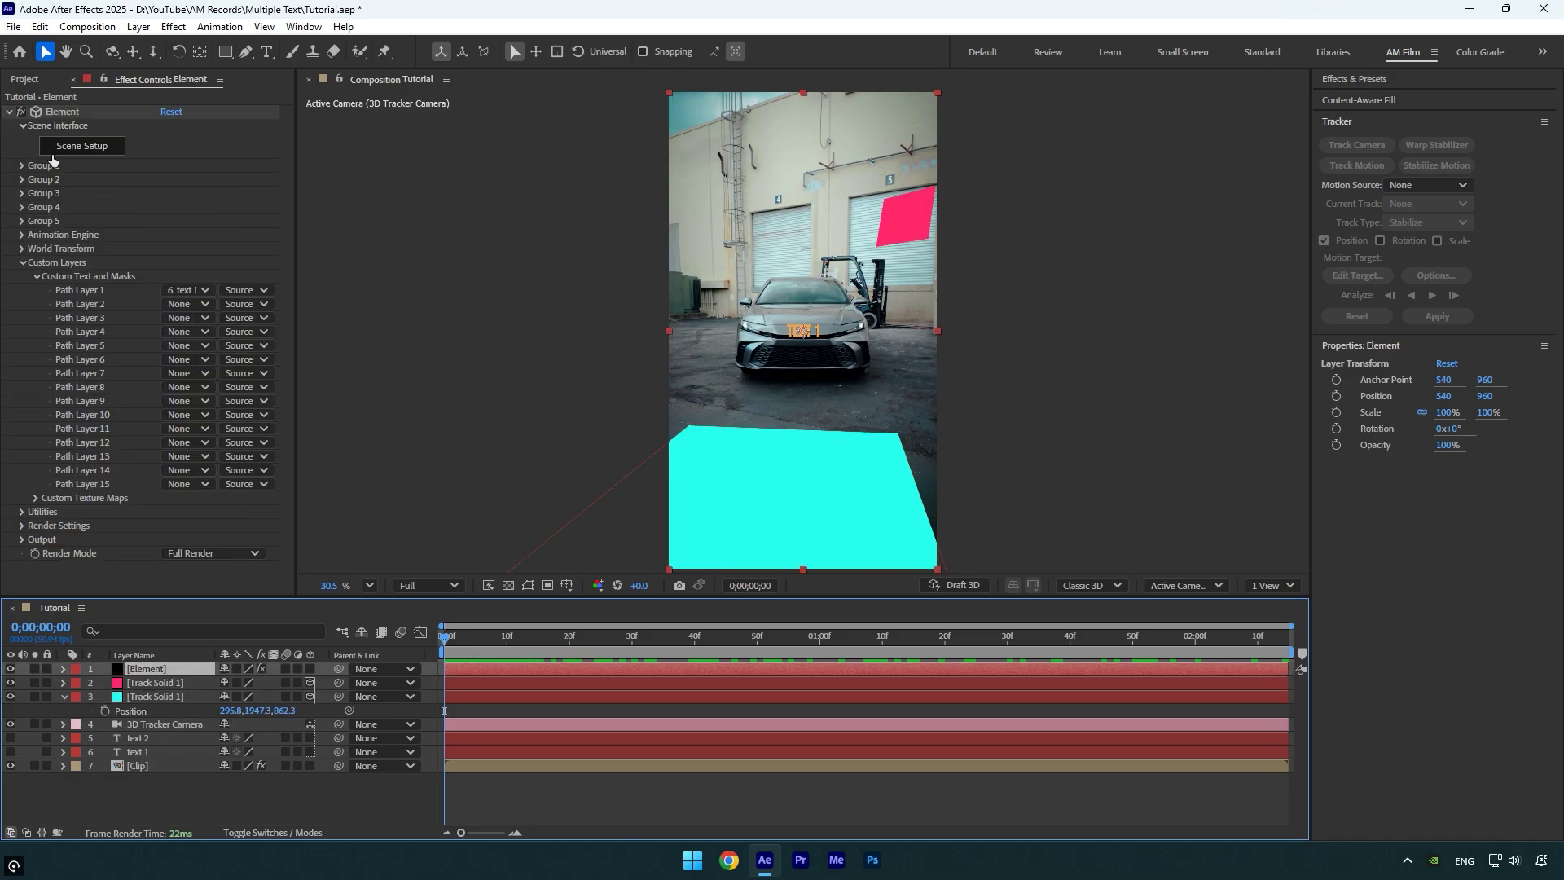
{"action": "left_click", "coordinate": [22, 165]}
{"action": "left_click", "coordinate": [36, 193]}
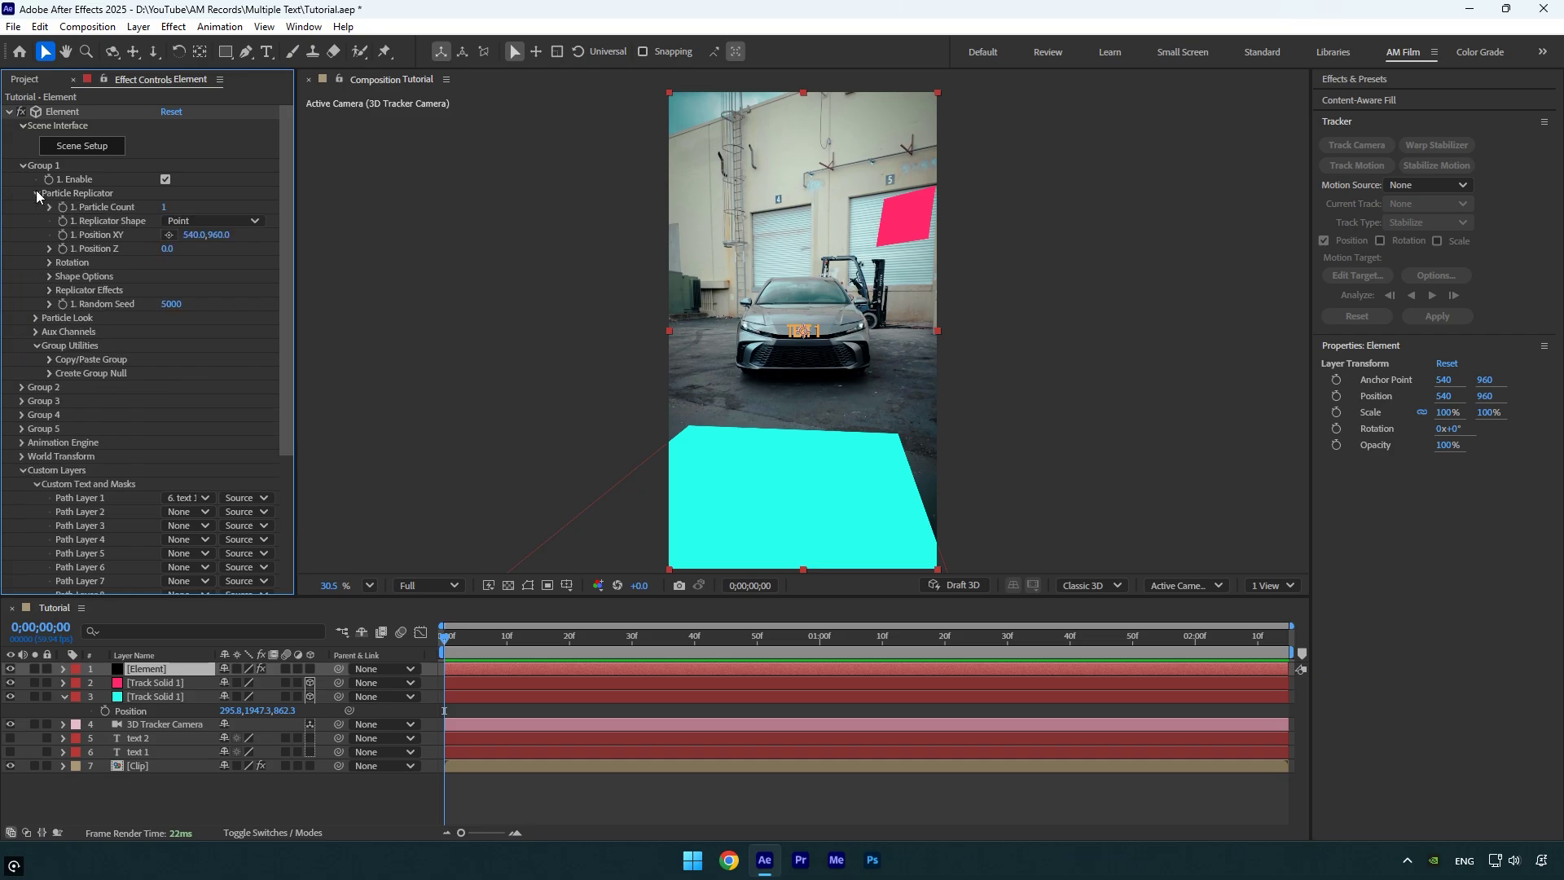
{"action": "type", "text": "862.3"}
{"action": "key", "text": "Return"}
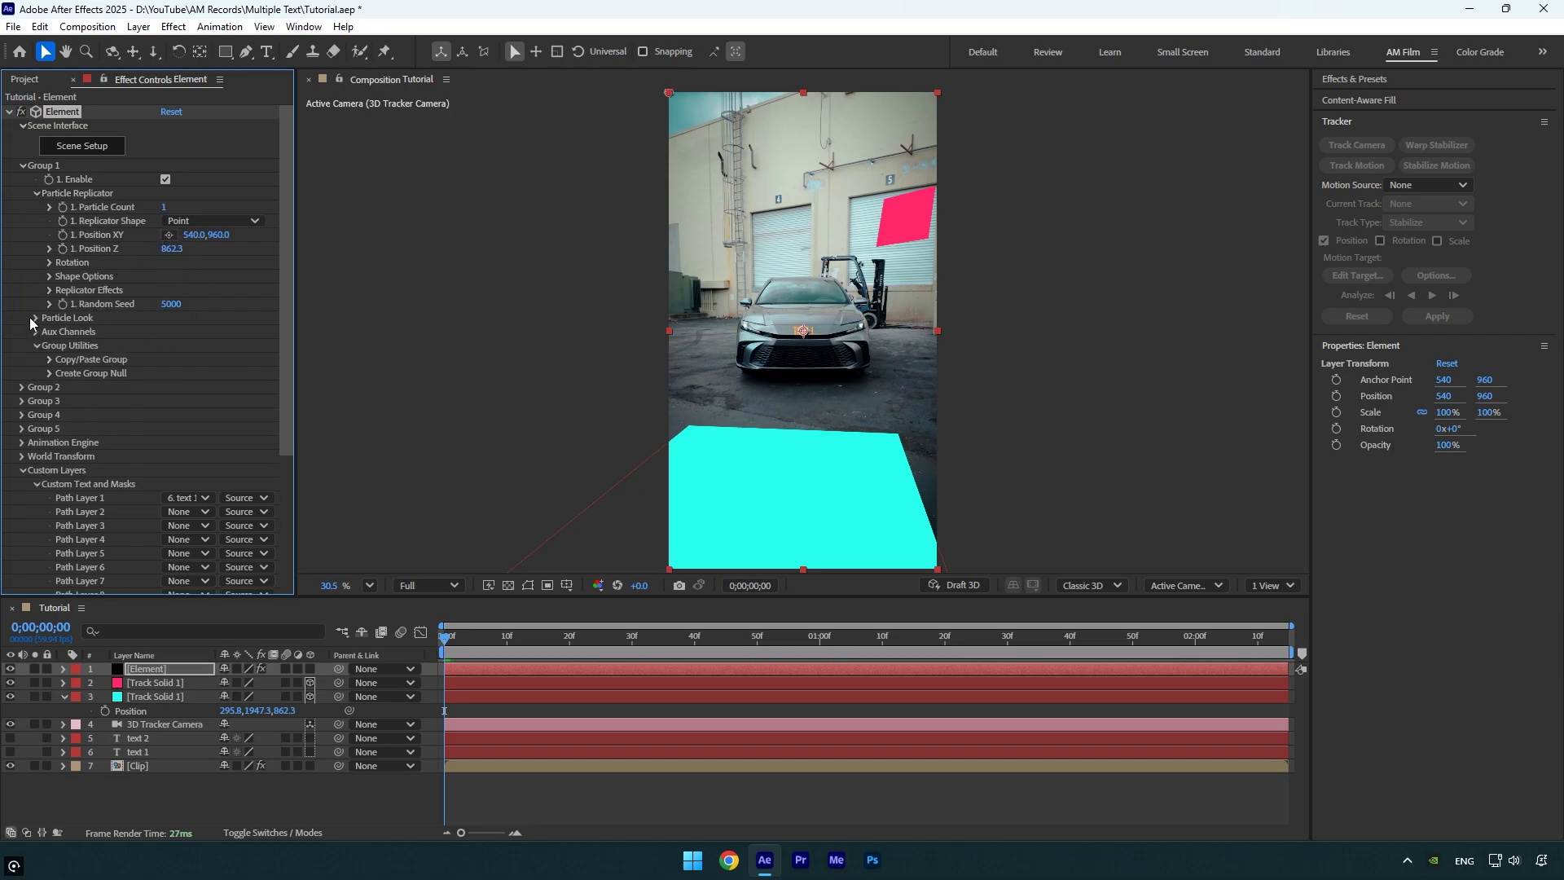
Set Particle Size to 70, lower TEXT 1 onto the ground, and hide Track Solid 1
{"action": "left_click", "coordinate": [31, 317]}
{"action": "left_click_drag", "start_coordinate": [170, 334], "coordinate": [220, 331]}
{"action": "left_click_drag", "start_coordinate": [231, 237], "coordinate": [265, 236]}
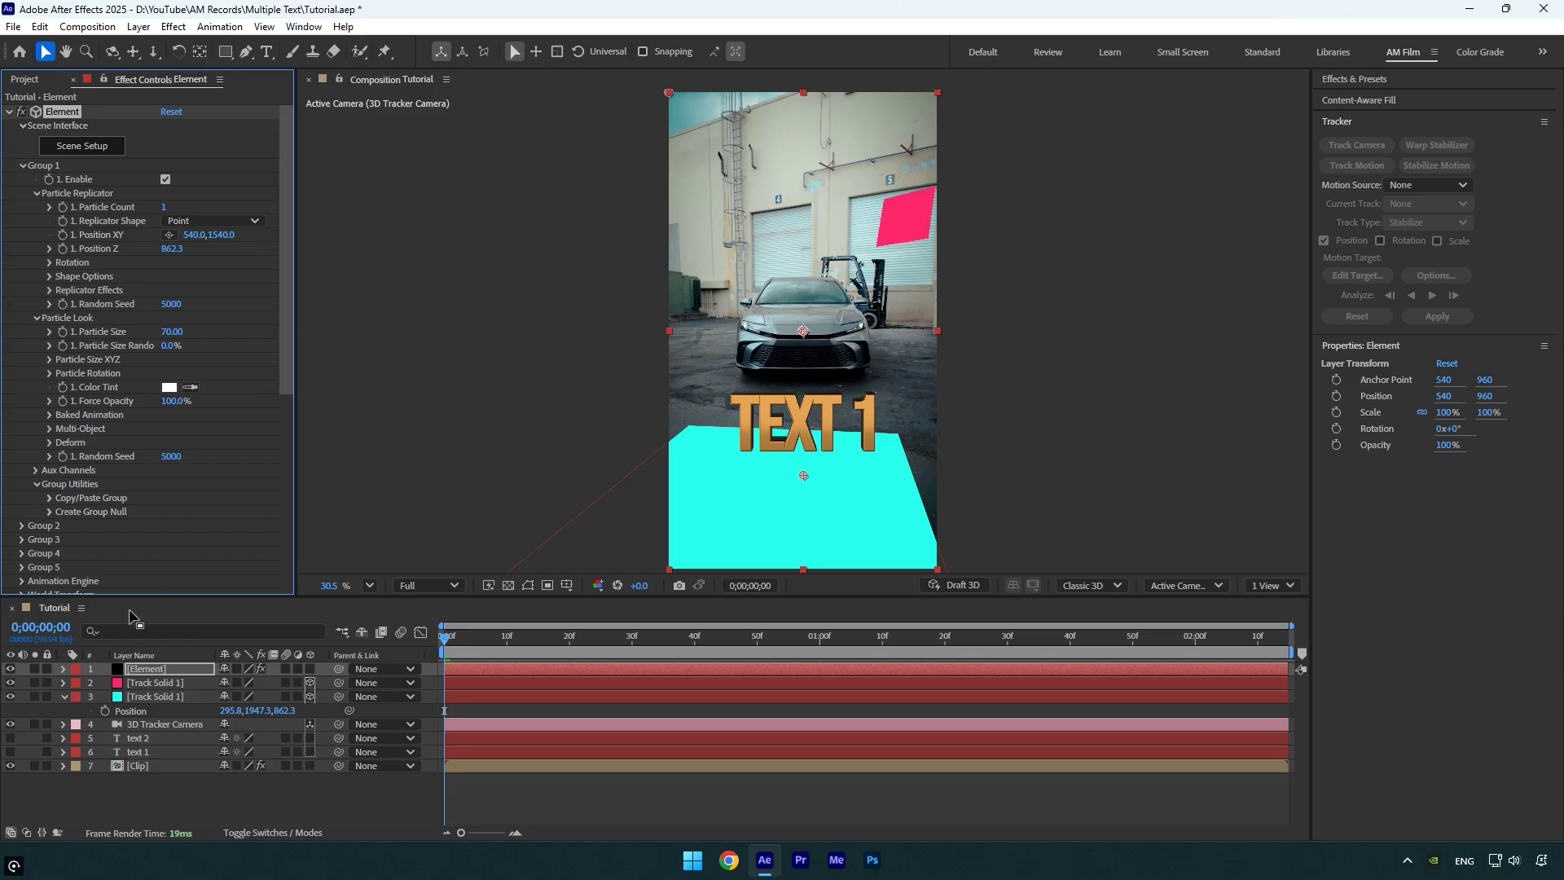
{"action": "left_click", "coordinate": [10, 698]}
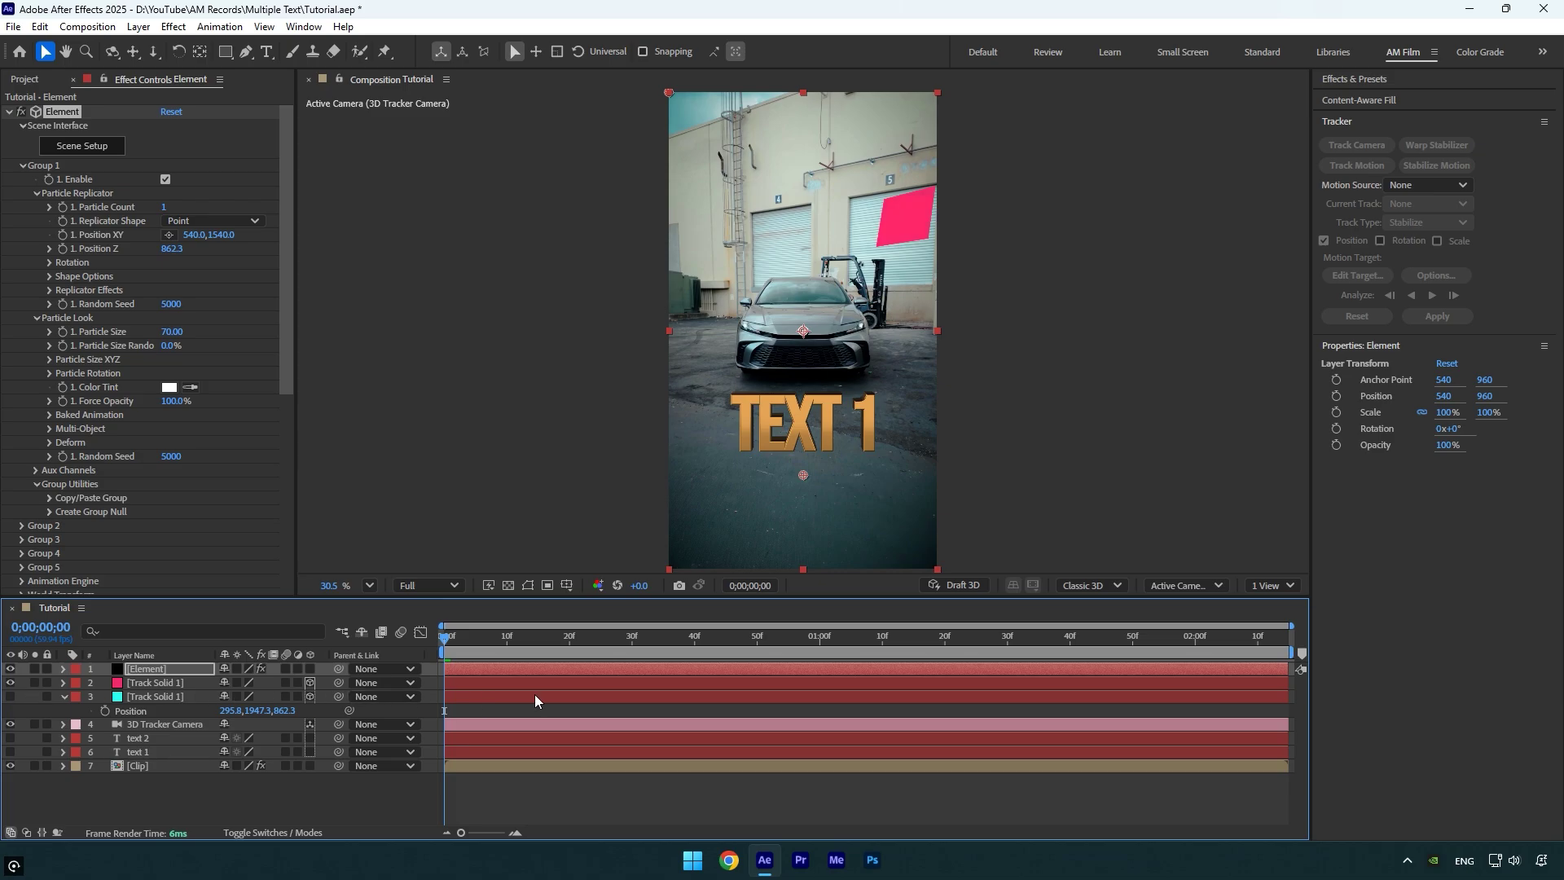
Play the preview and stop it at 0;00;01;17 to confirm TEXT 1 stays grounded
{"action": "key", "text": "space"}
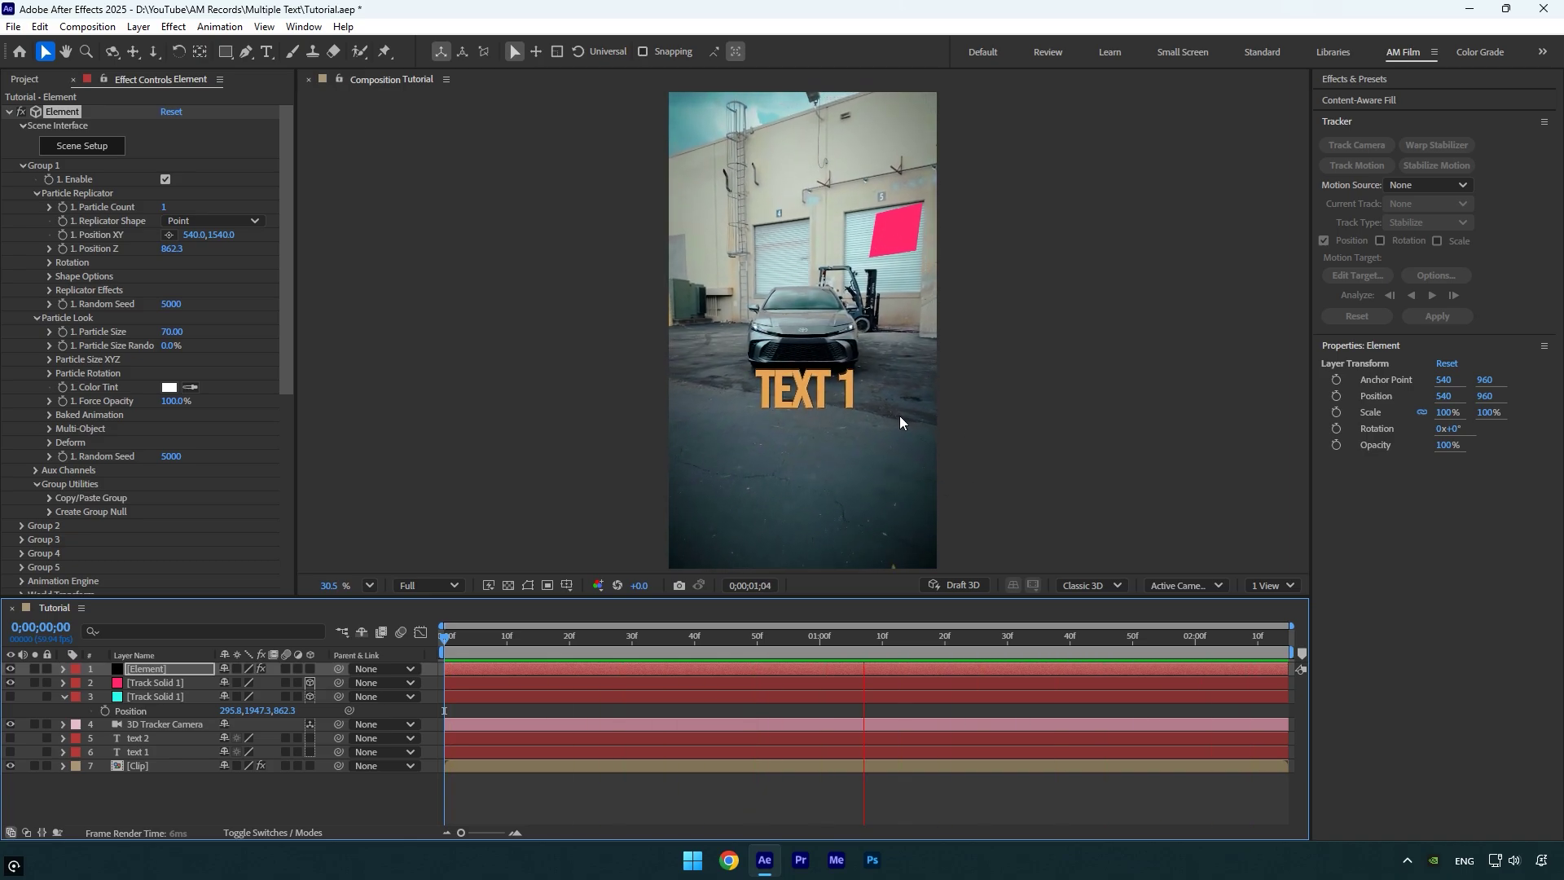
{"action": "key", "text": "space"}
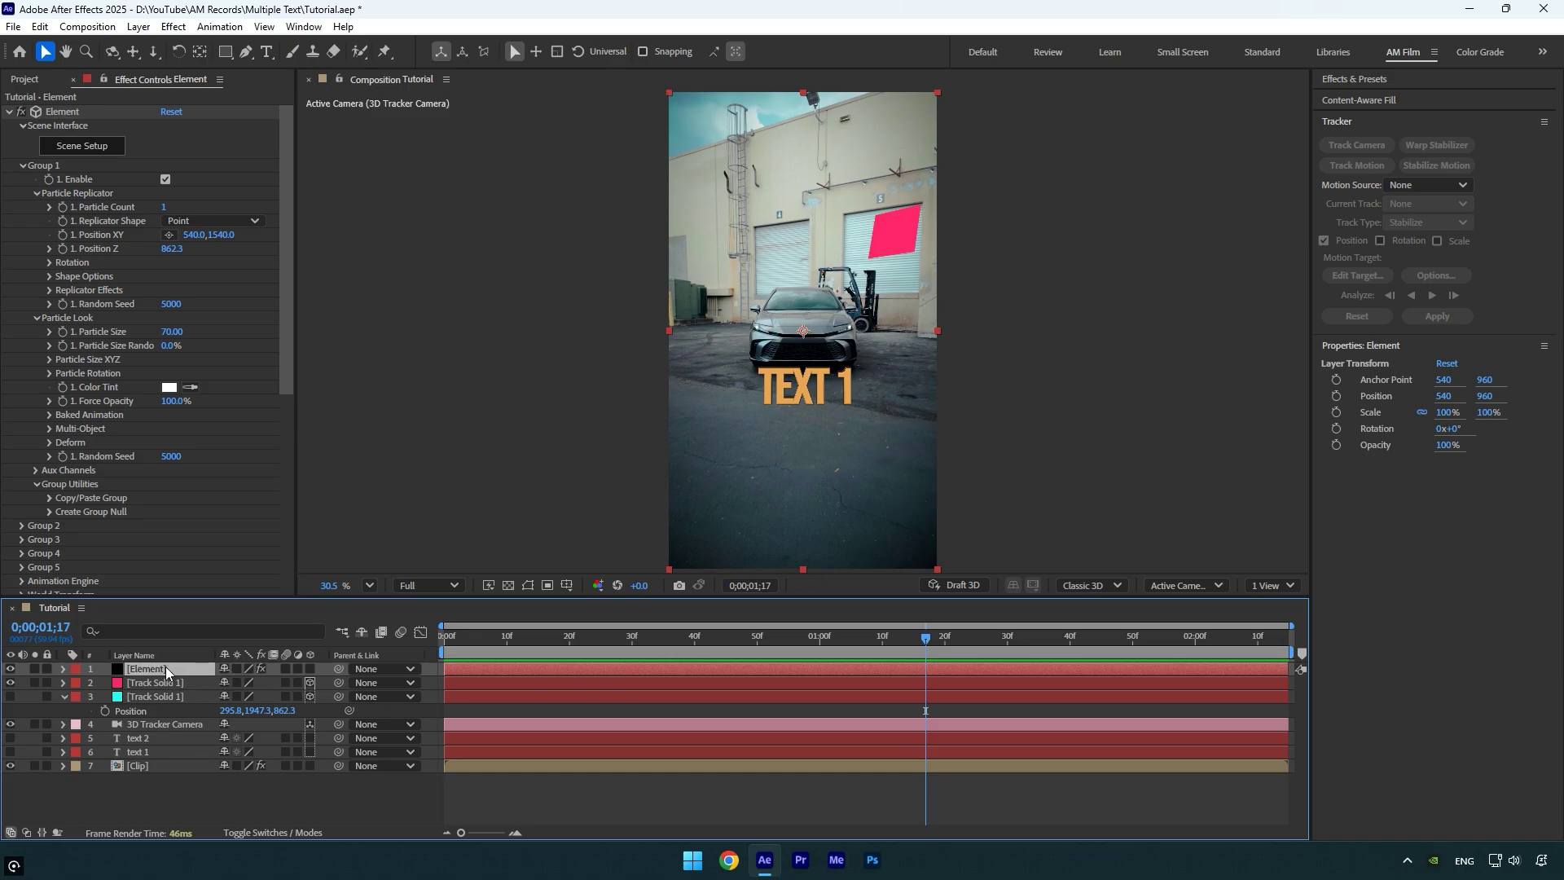
Duplicate the Element layer and rename the copy 'Element 2'
{"action": "key", "text": "ctrl+d"}
{"action": "key", "text": "Return"}
{"action": "type", "text": "2"}
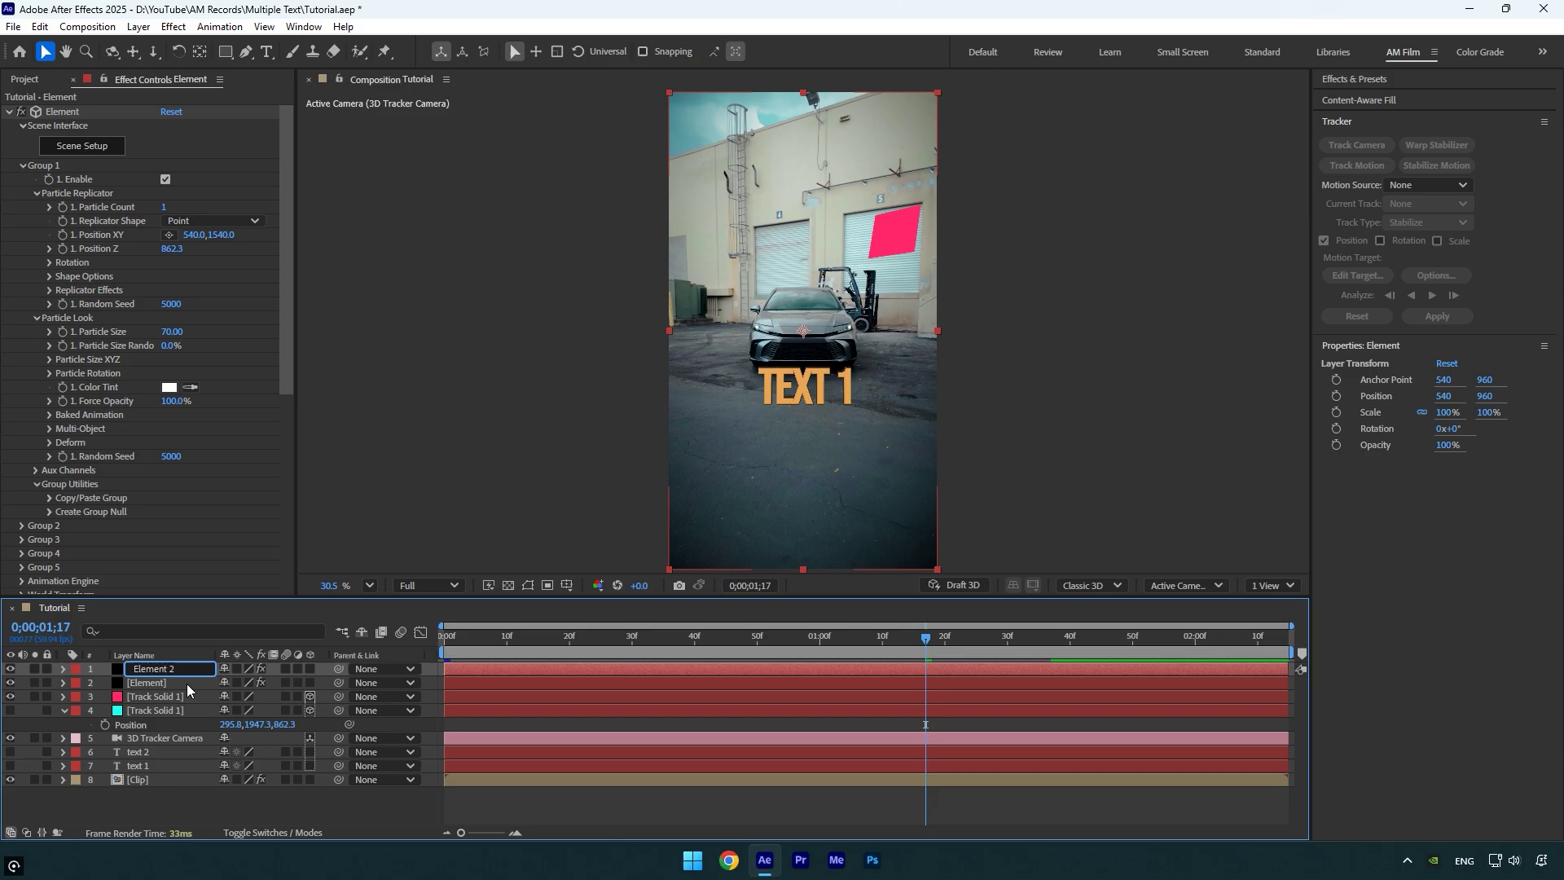
{"action": "key", "text": "Return"}
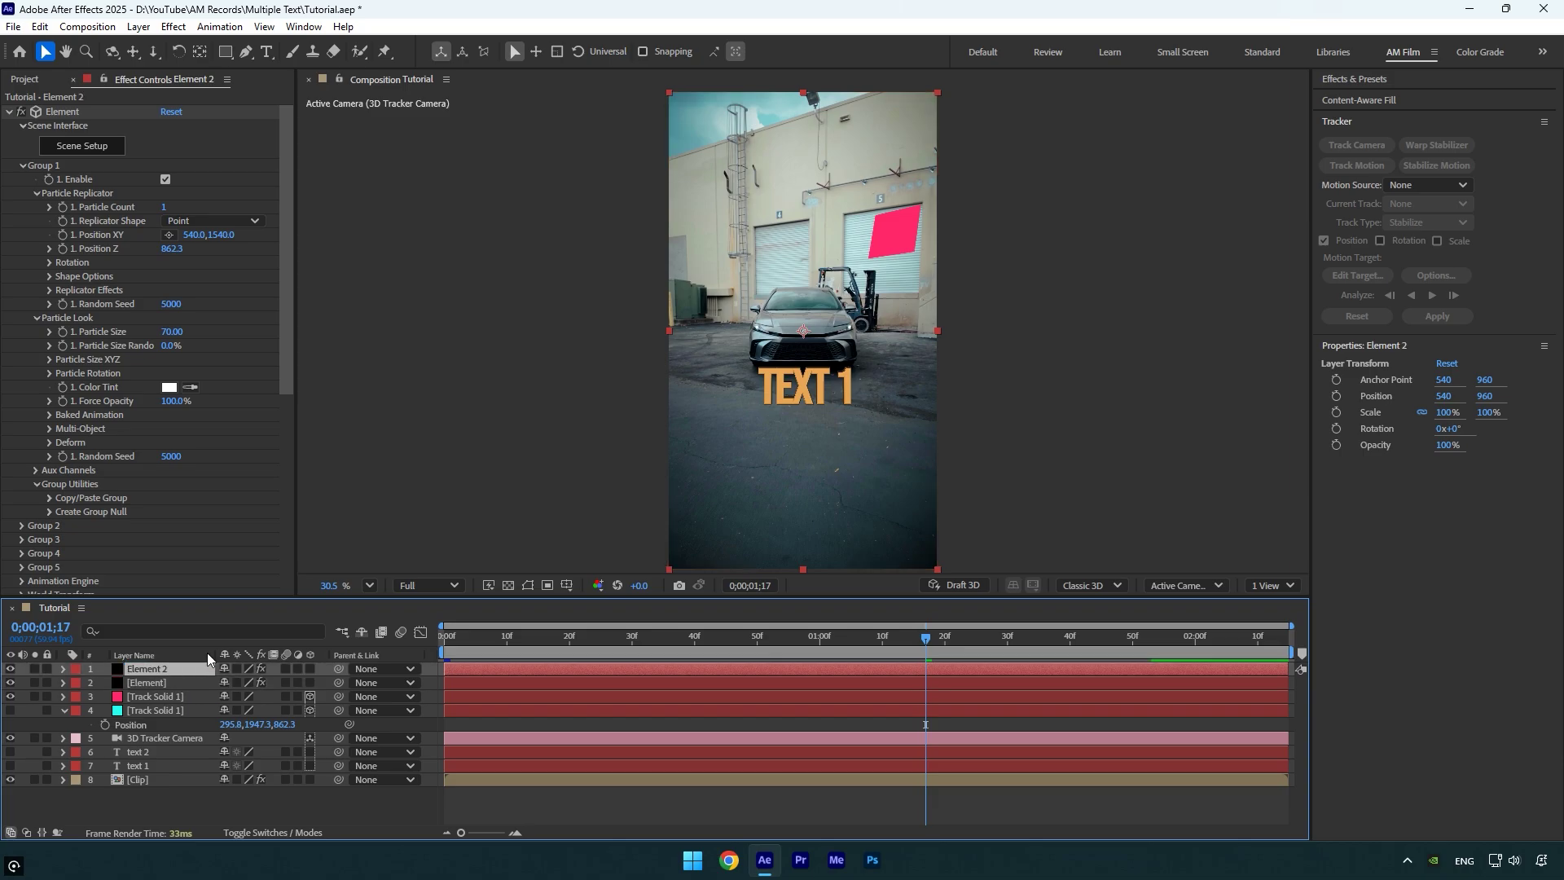
Reset Element 2's effect settings and set its Path Layer 1 to text 2
{"action": "left_click", "coordinate": [172, 111]}
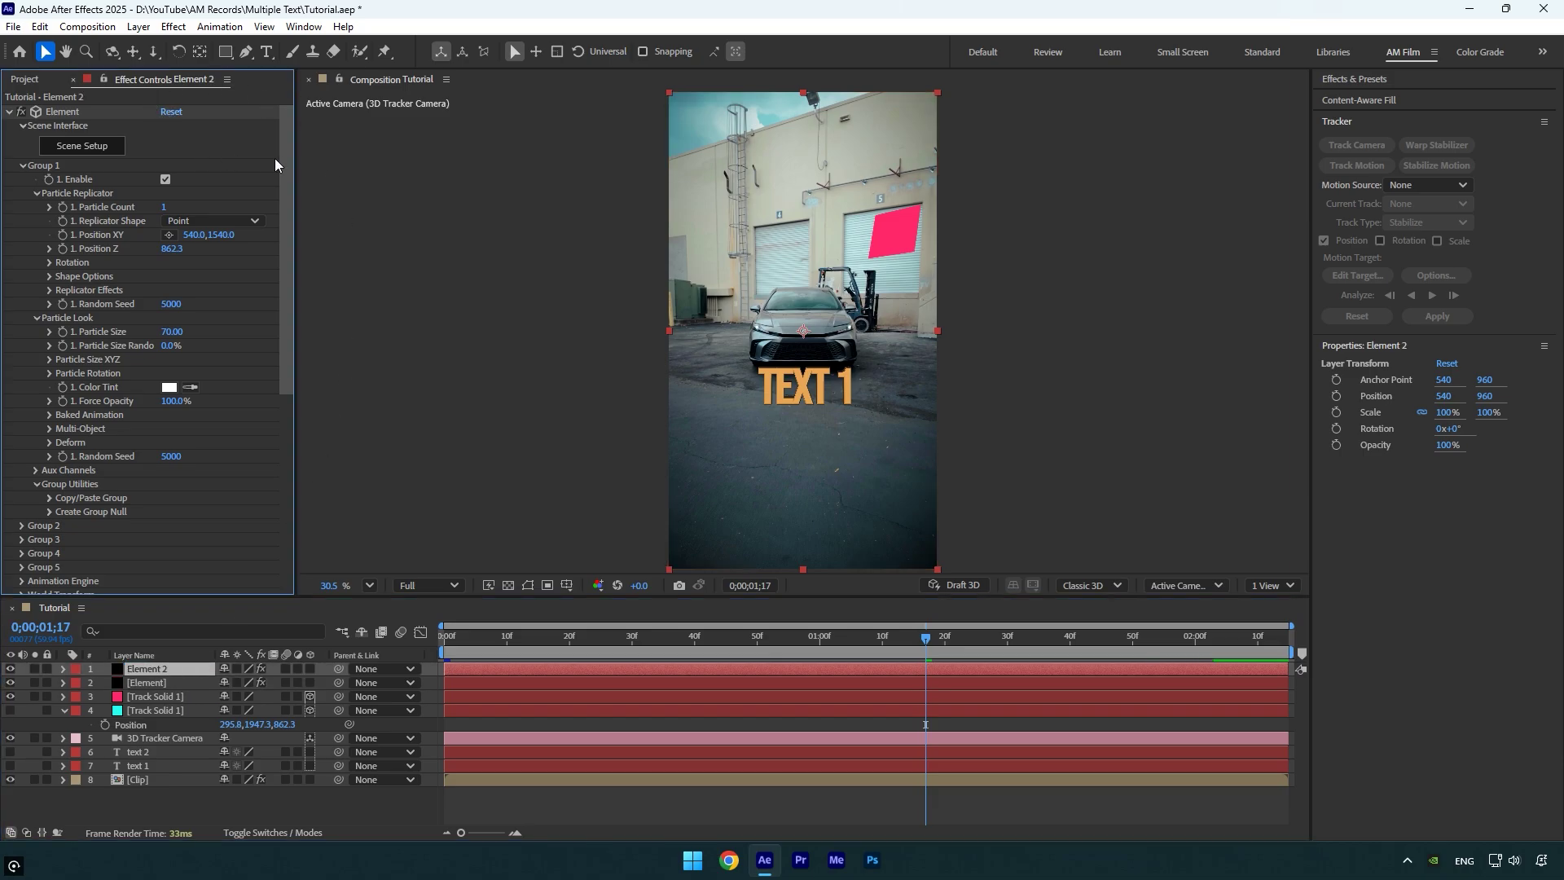
{"action": "left_click_drag", "start_coordinate": [287, 157], "coordinate": [287, 335]}
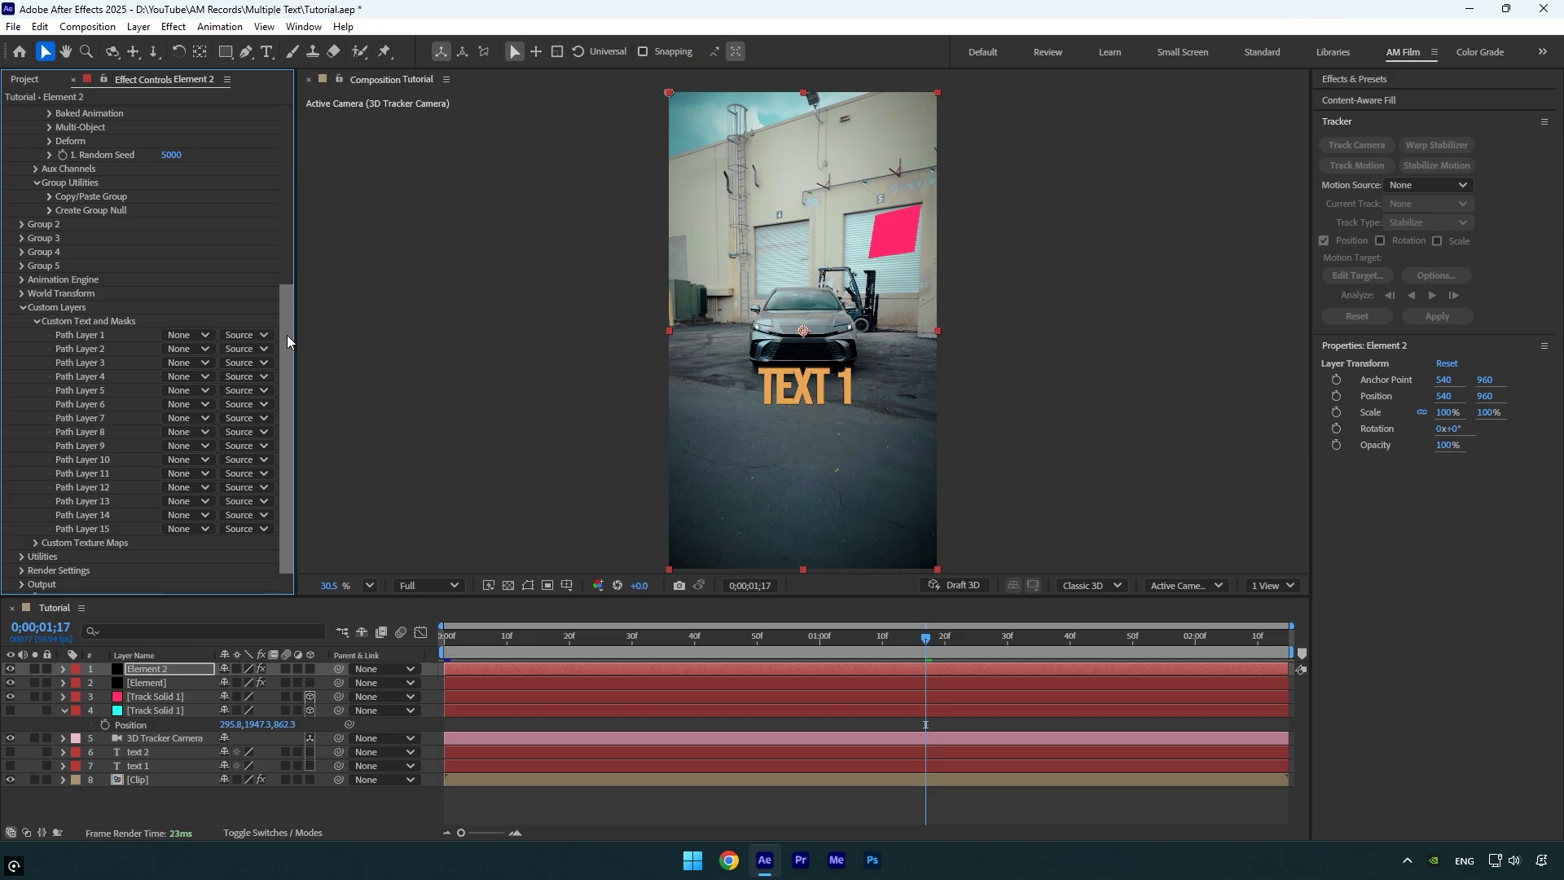
{"action": "left_click", "coordinate": [184, 335]}
{"action": "left_click", "coordinate": [209, 450]}
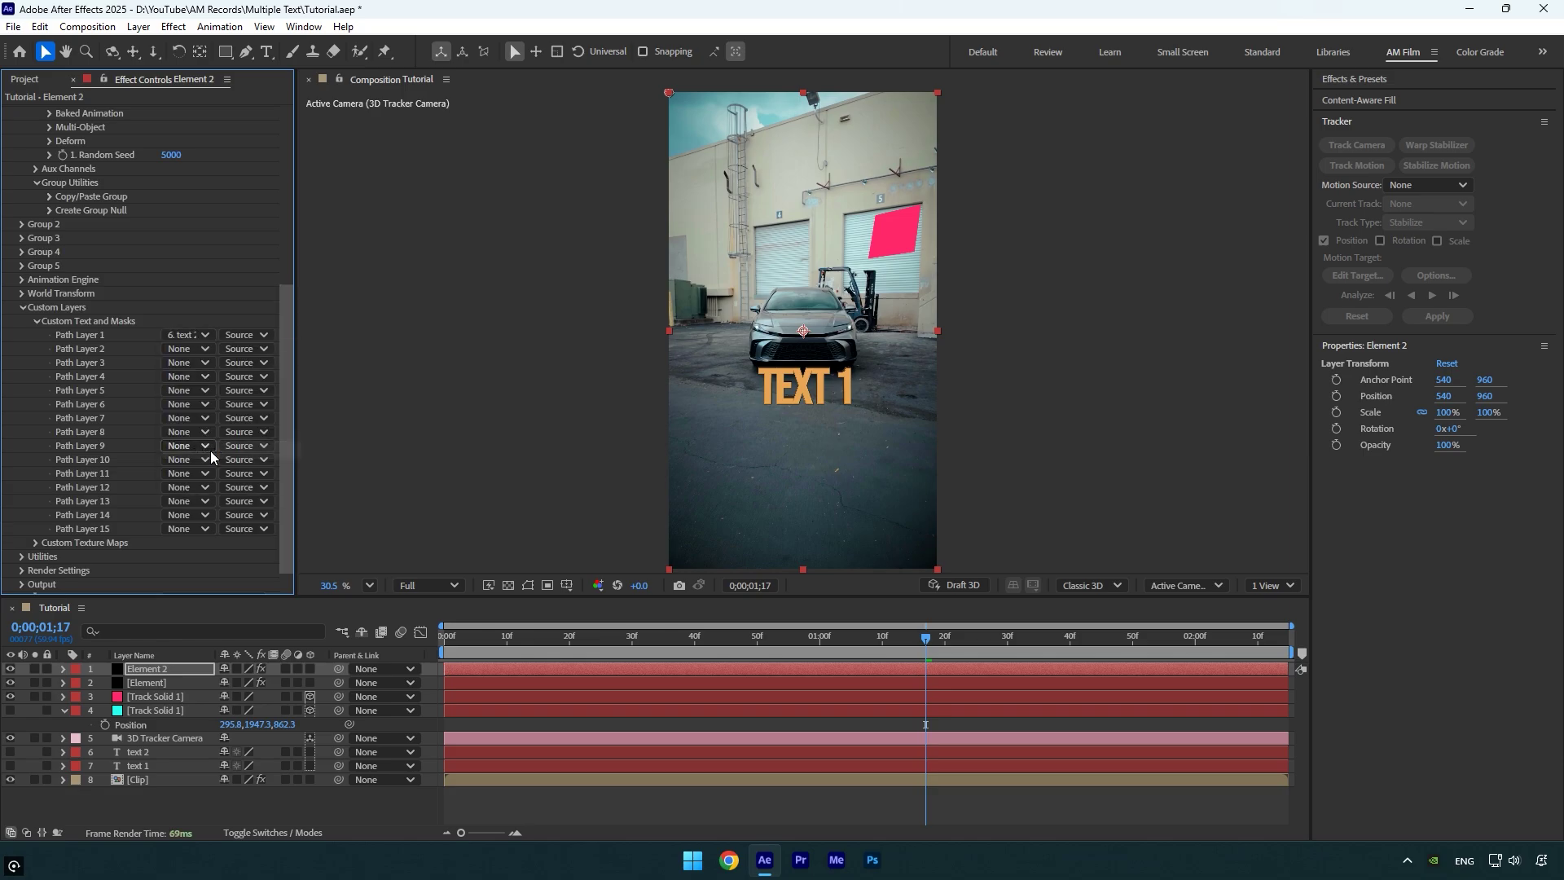
{"action": "left_click_drag", "start_coordinate": [289, 470], "coordinate": [290, 240]}
{"action": "left_click", "coordinate": [91, 148]}
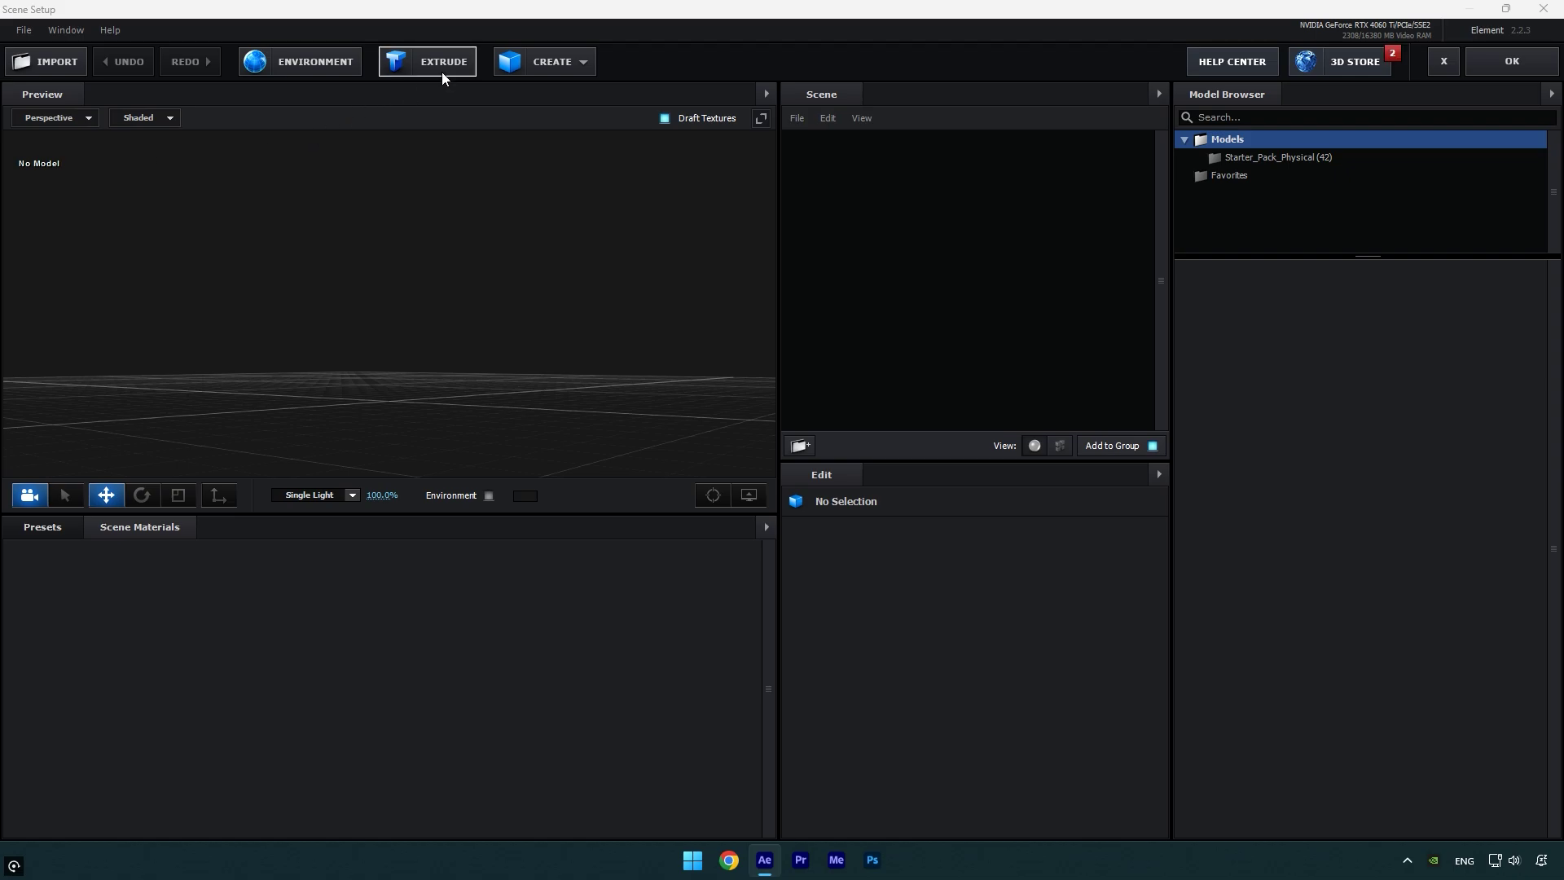
Extrude TEXT 2, apply the Physical Chrome material, and reduce its Extrude to 0.42
{"action": "left_click", "coordinate": [442, 72]}
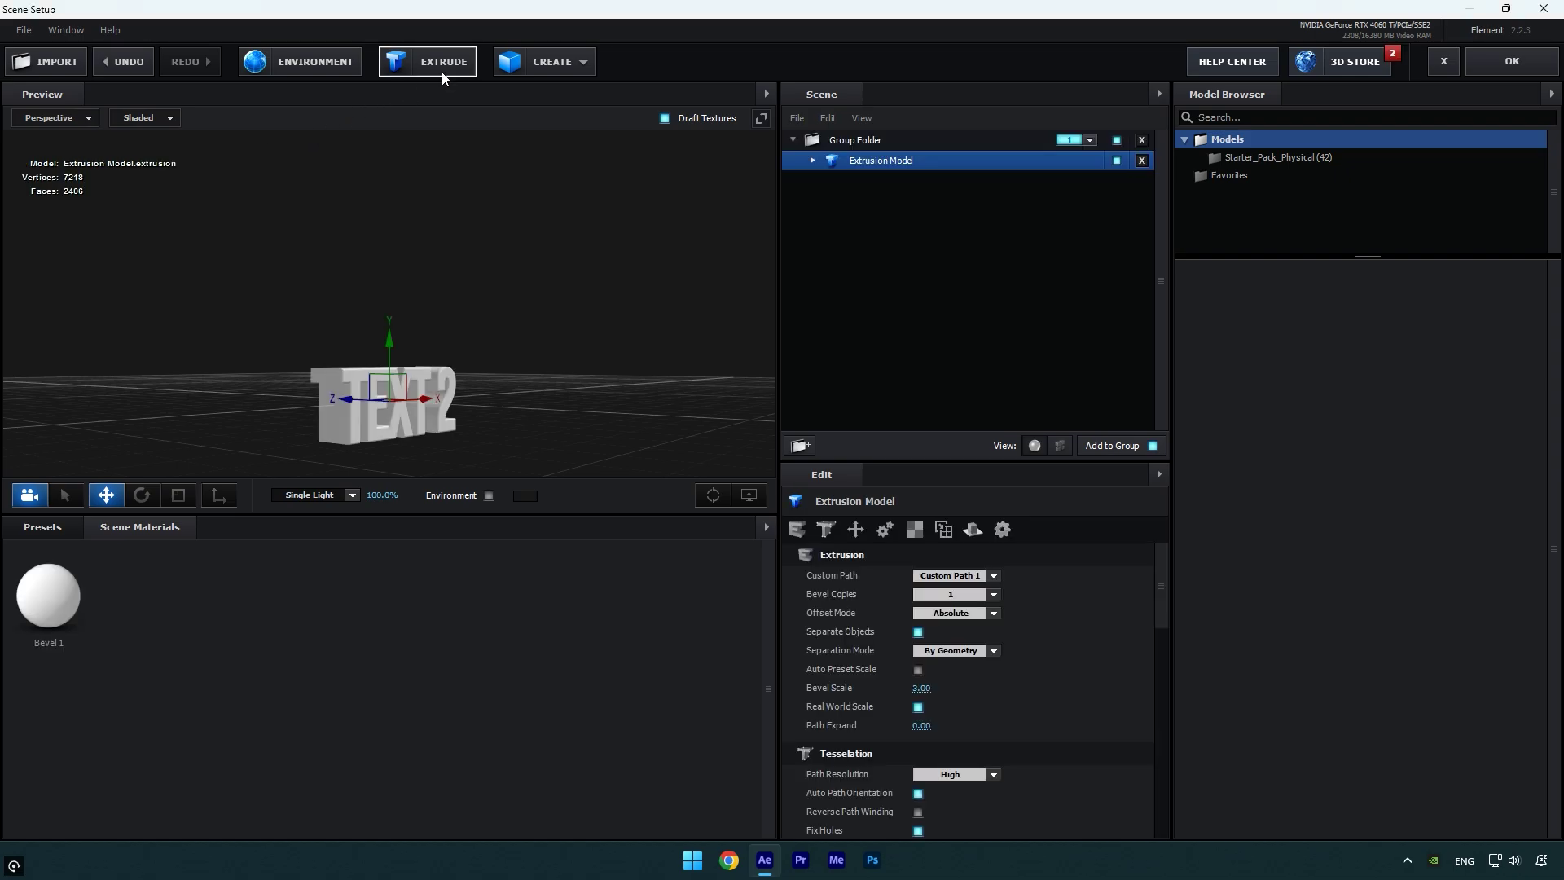
{"action": "left_click", "coordinate": [62, 529]}
{"action": "left_click", "coordinate": [70, 601]}
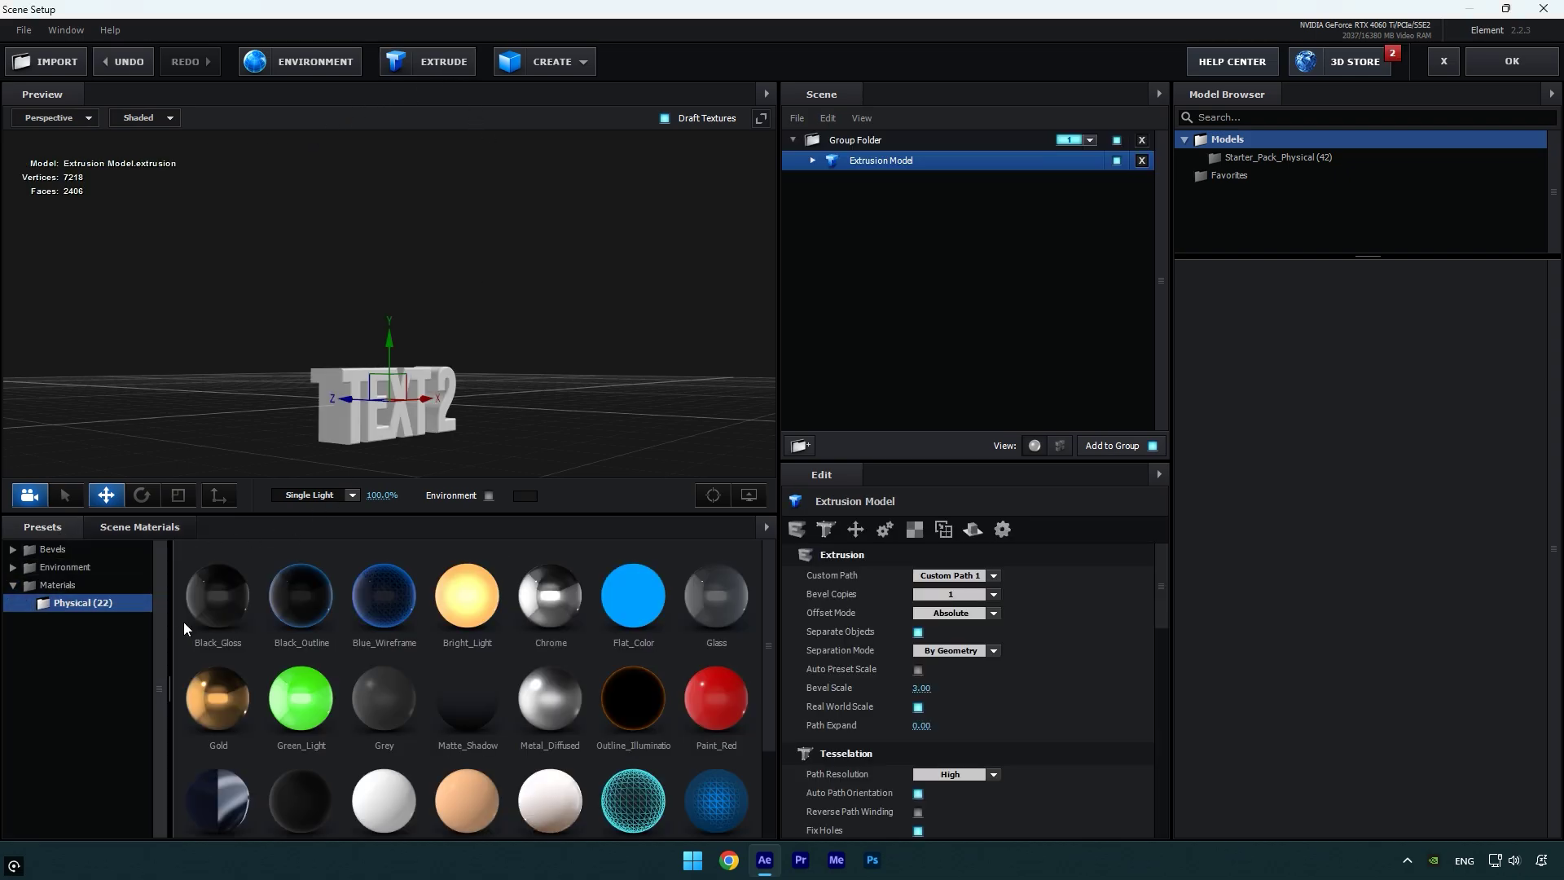
{"action": "left_click", "coordinate": [570, 599]}
{"action": "left_click", "coordinate": [810, 160]}
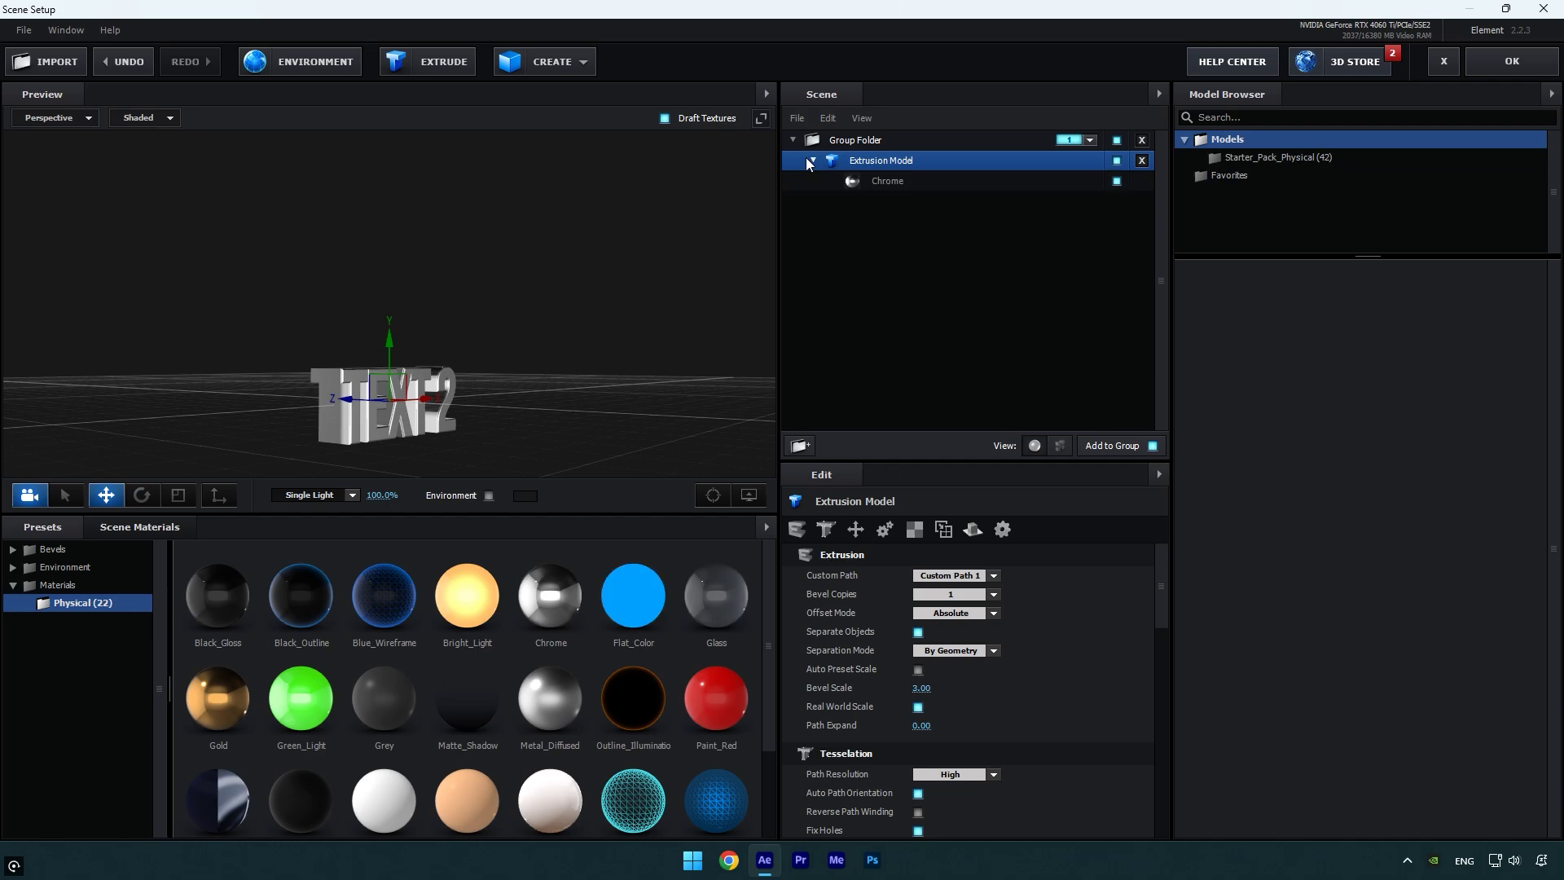
{"action": "left_click", "coordinate": [870, 179]}
{"action": "left_click_drag", "start_coordinate": [921, 575], "coordinate": [878, 575]}
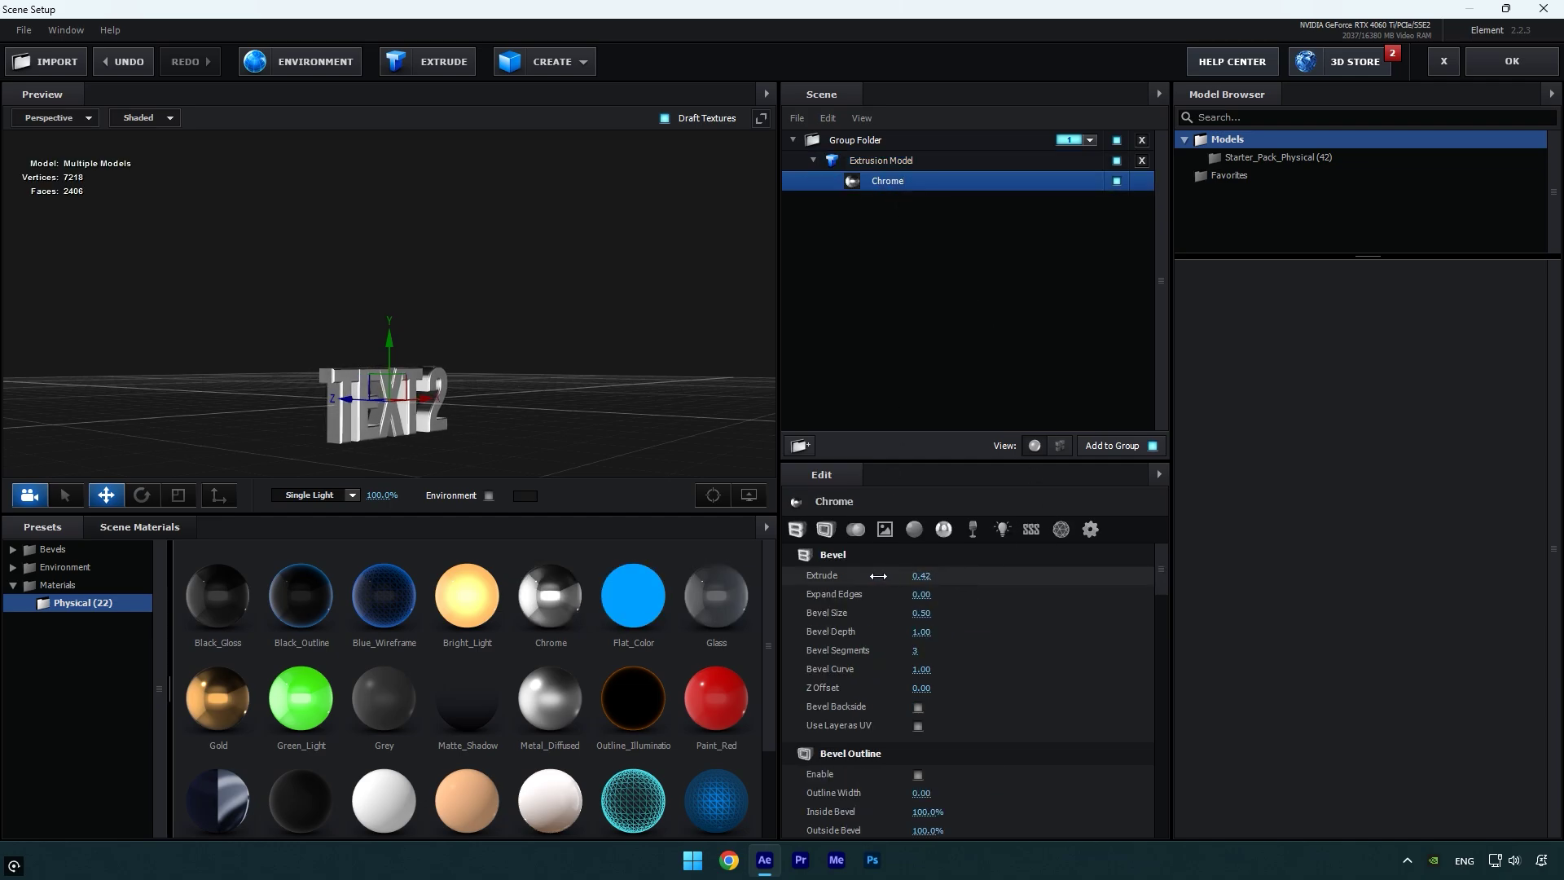
Back in the composition, reveal the pink wall track solid's Position values
{"action": "left_click", "coordinate": [1525, 61]}
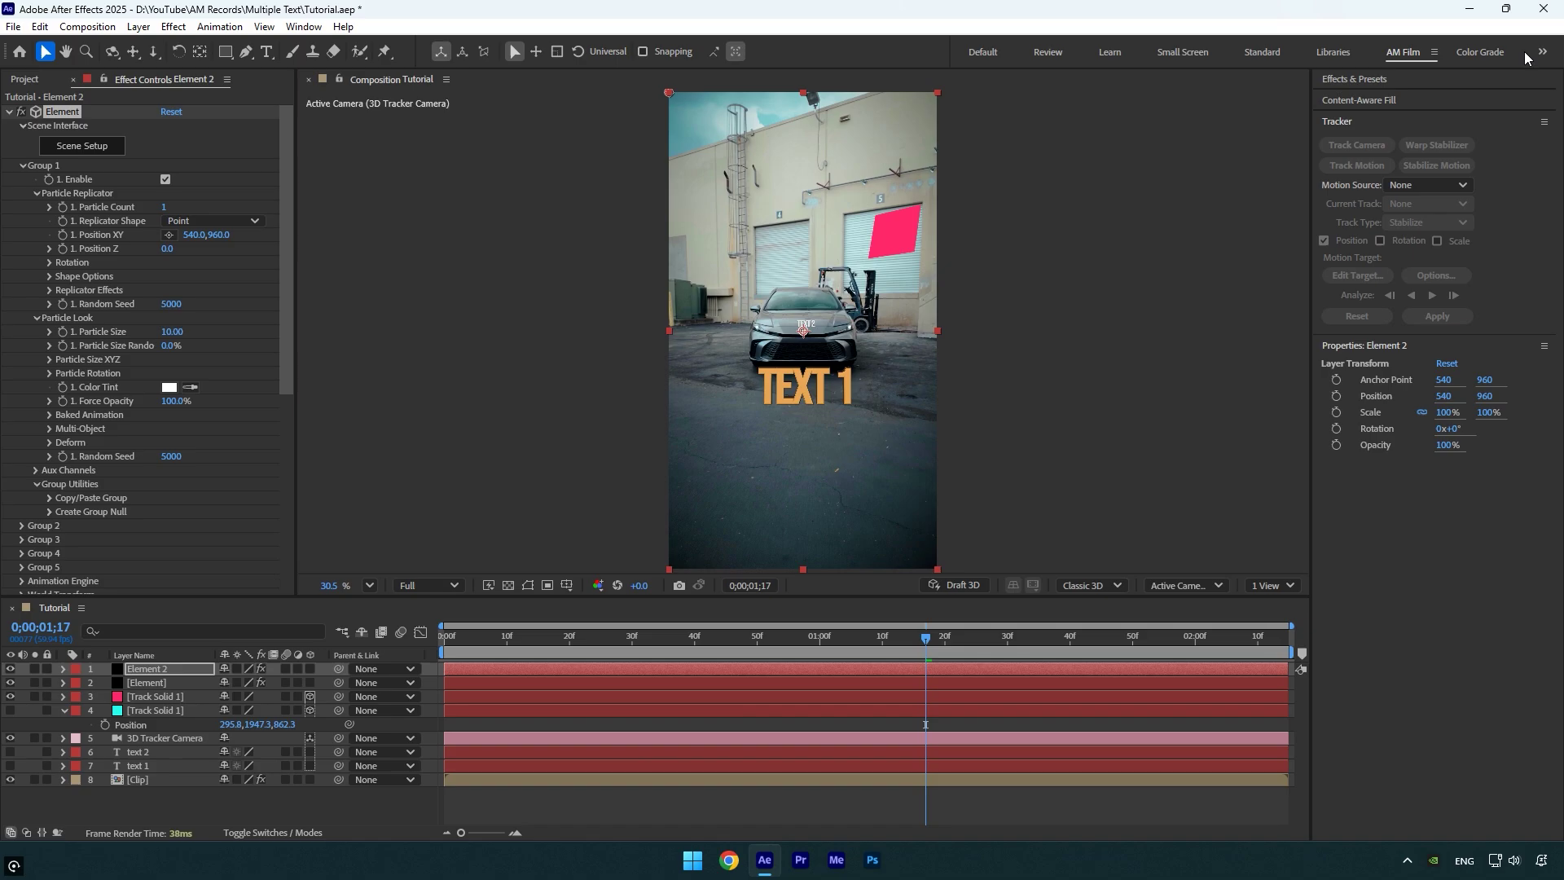
{"action": "left_click", "coordinate": [177, 698]}
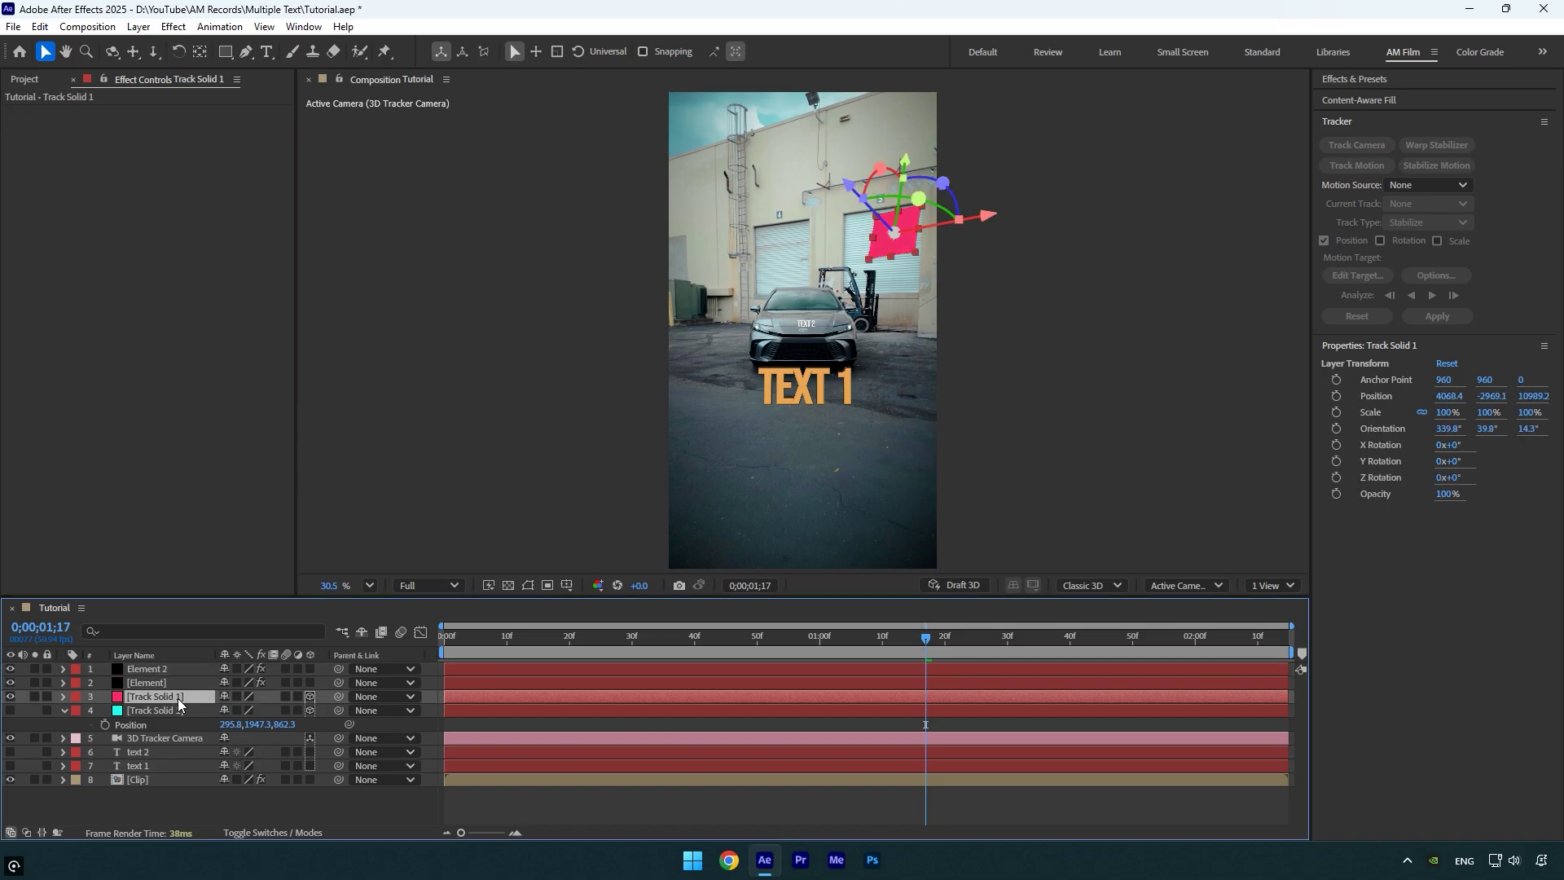
{"action": "key", "text": "p"}
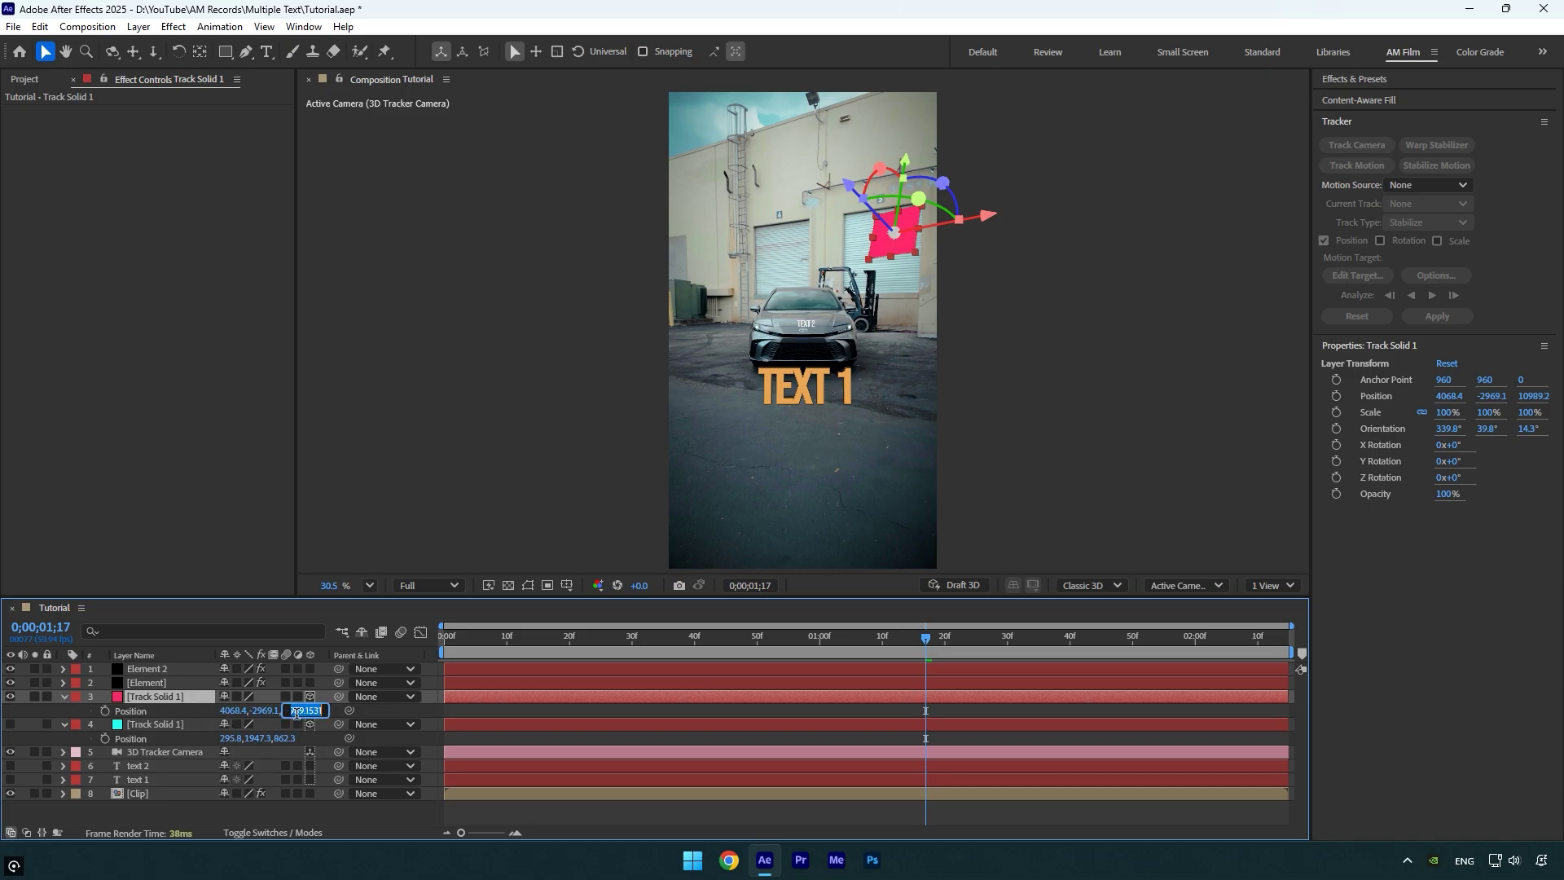
Set Element 2's Group 1 Position Z to the wall solid's 10989.2
{"action": "left_click", "coordinate": [153, 669]}
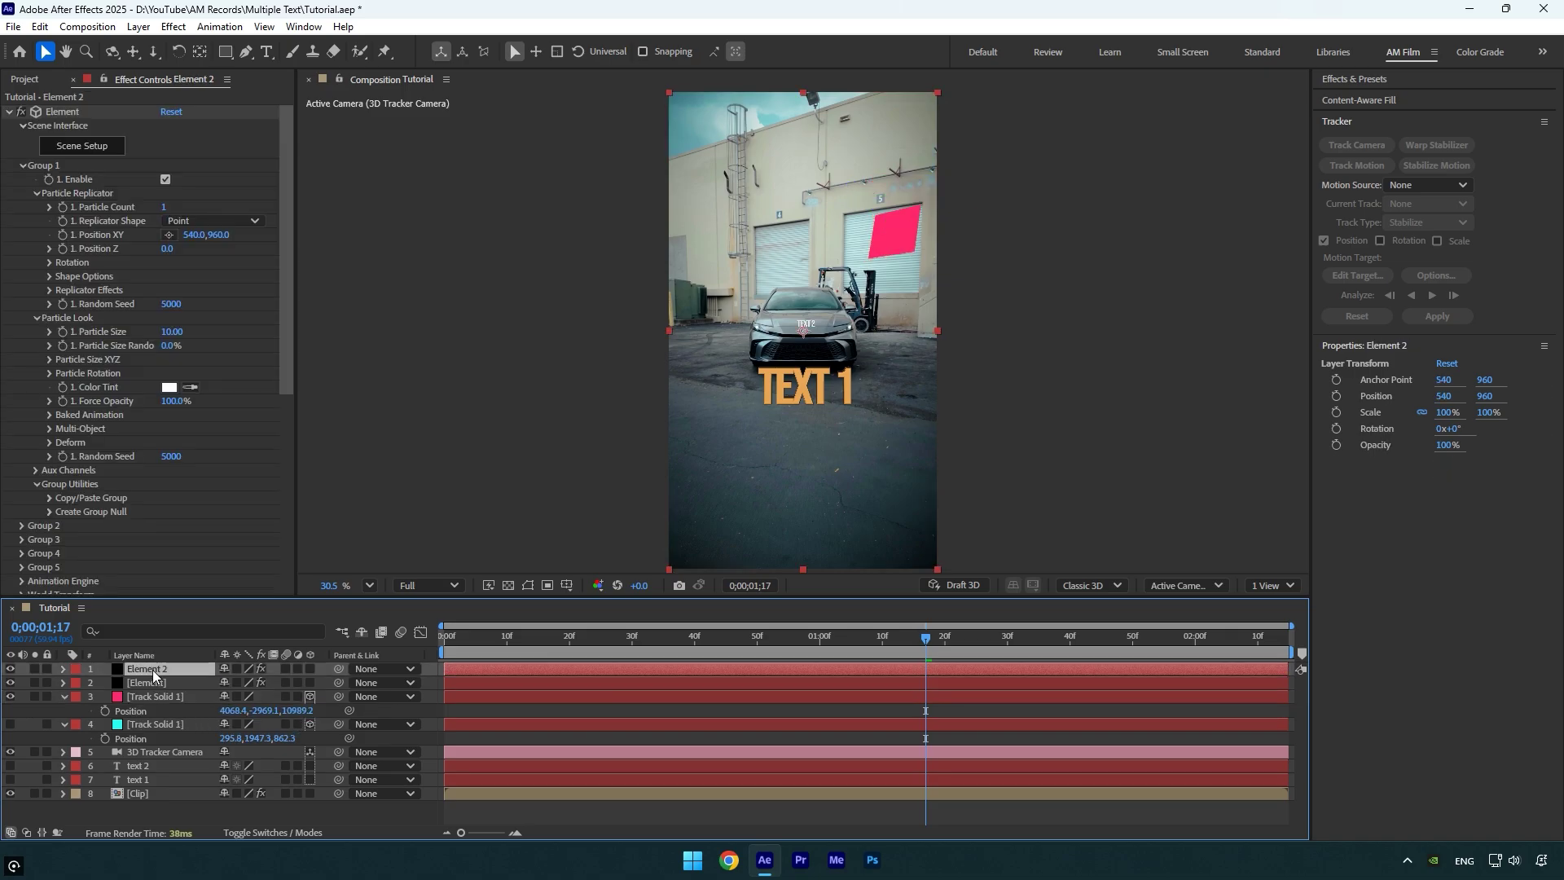
{"action": "left_click", "coordinate": [168, 249]}
{"action": "type", "text": "531"}
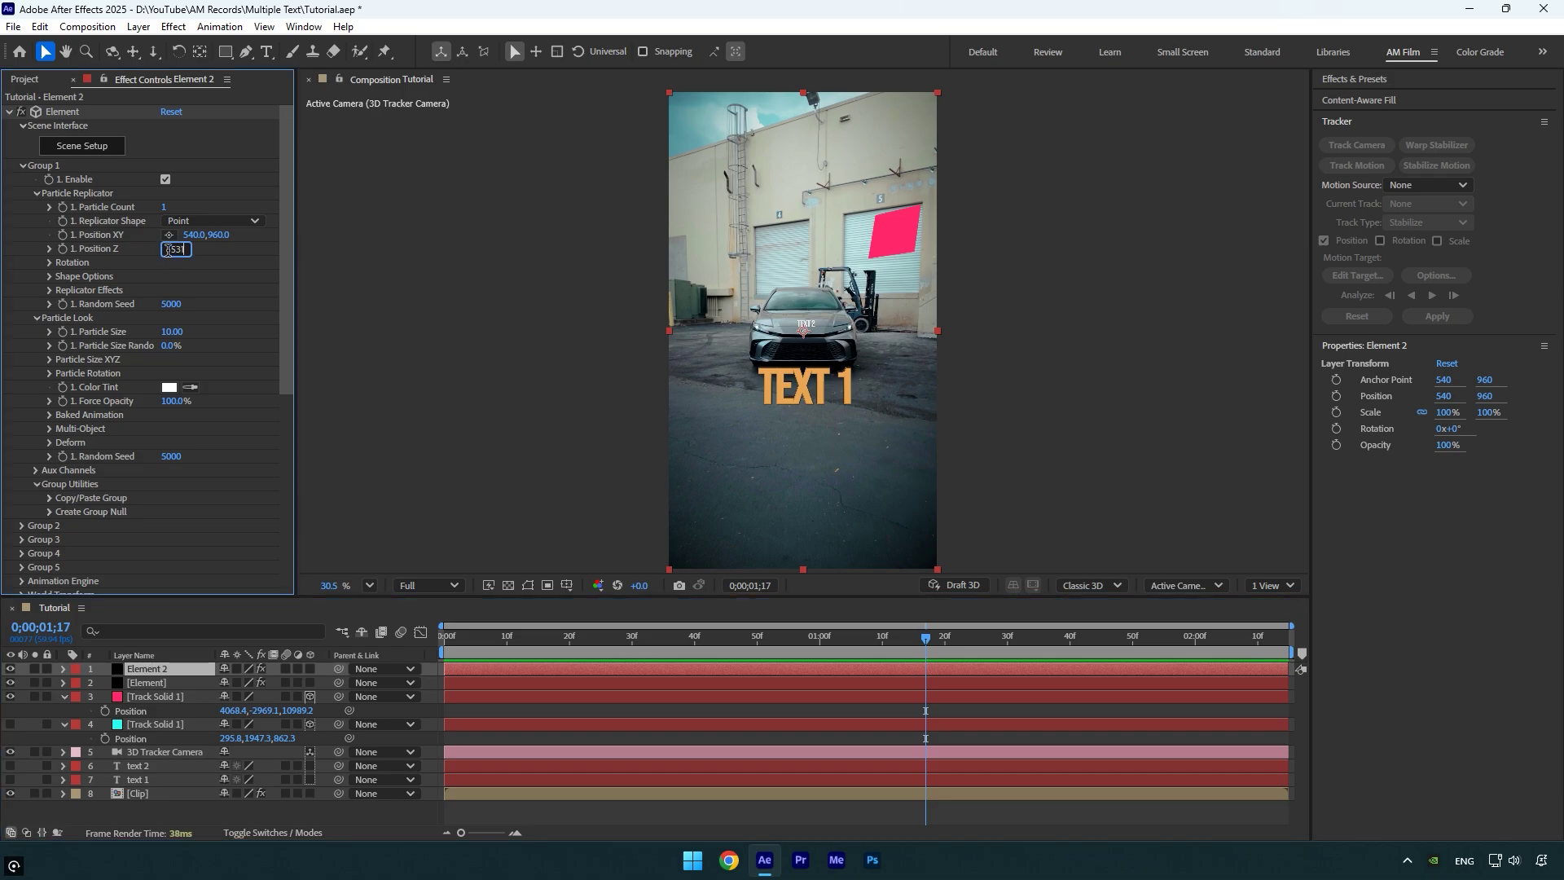
{"action": "type", "text": ".2"}
{"action": "key", "text": "Return"}
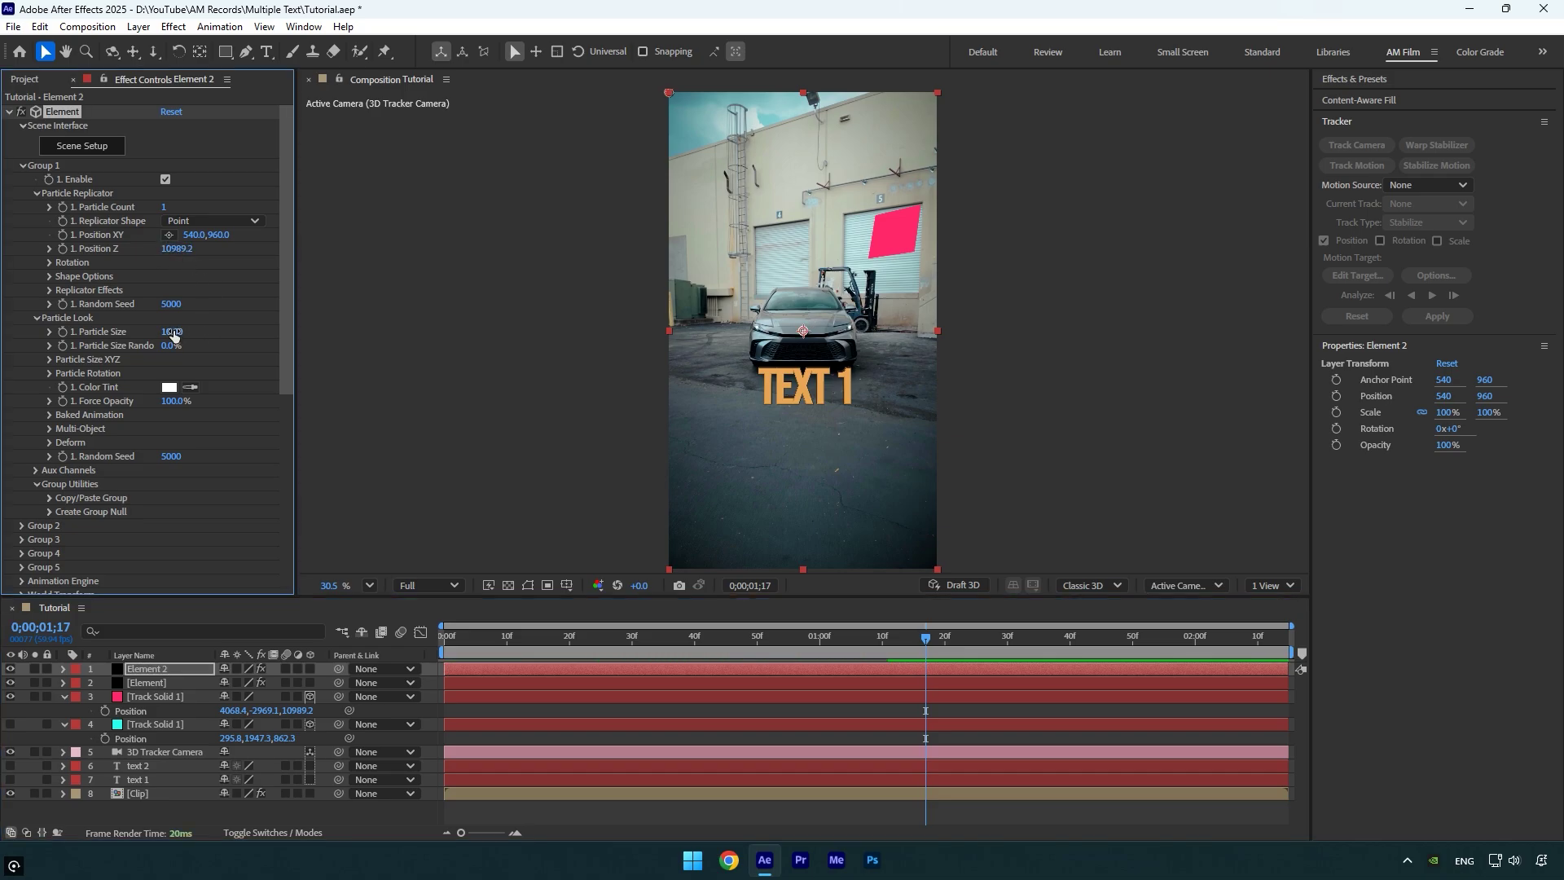
Enlarge TEXT 2 to Particle Size 373.3 and turn it to 28° Y Rotation
{"action": "left_click_drag", "start_coordinate": [174, 334], "coordinate": [500, 314]}
{"action": "left_click", "coordinate": [49, 262]}
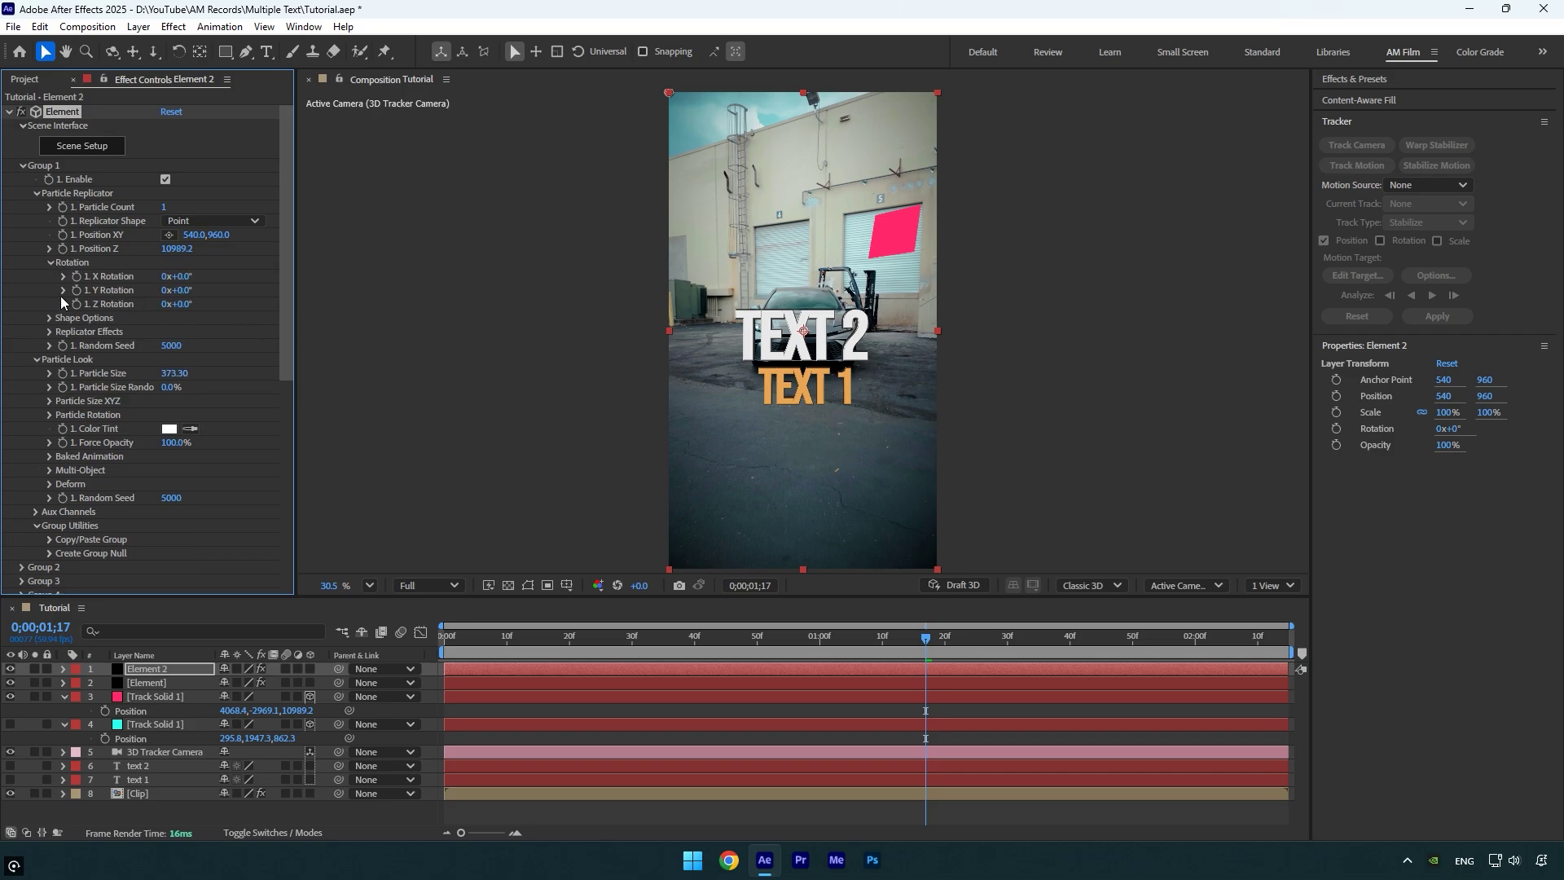
{"action": "left_click_drag", "start_coordinate": [175, 290], "coordinate": [202, 290]}
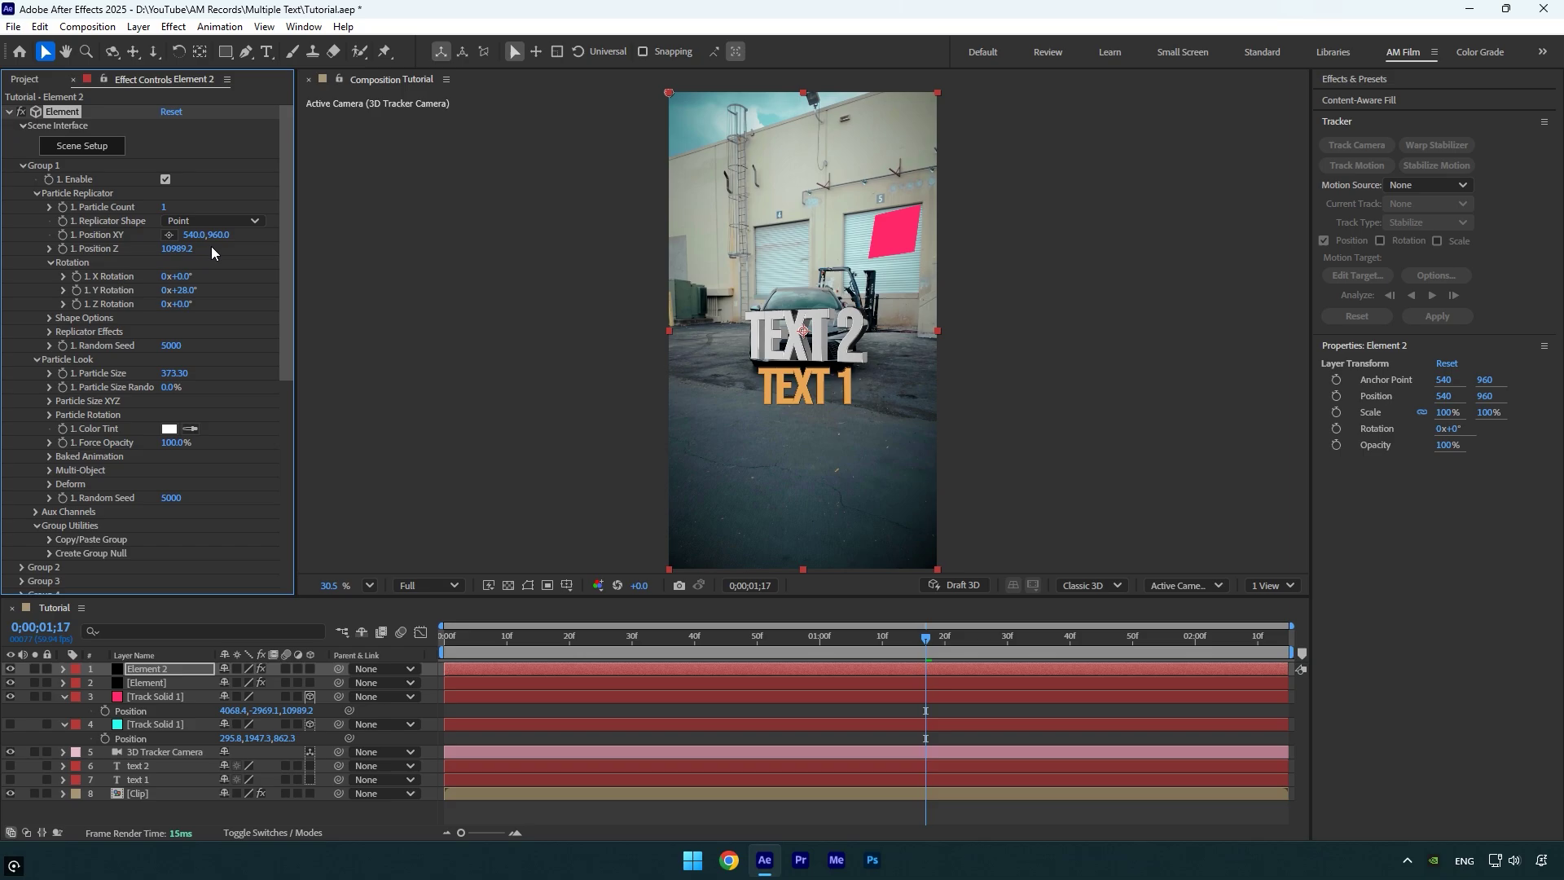
Move TEXT 2 up and right onto the wall, Position XY 2760, -3120
{"action": "left_click_drag", "start_coordinate": [220, 234], "coordinate": [132, 257]}
{"action": "left_click_drag", "start_coordinate": [222, 237], "coordinate": [30, 252]}
{"action": "left_click_drag", "start_coordinate": [175, 236], "coordinate": [371, 234]}
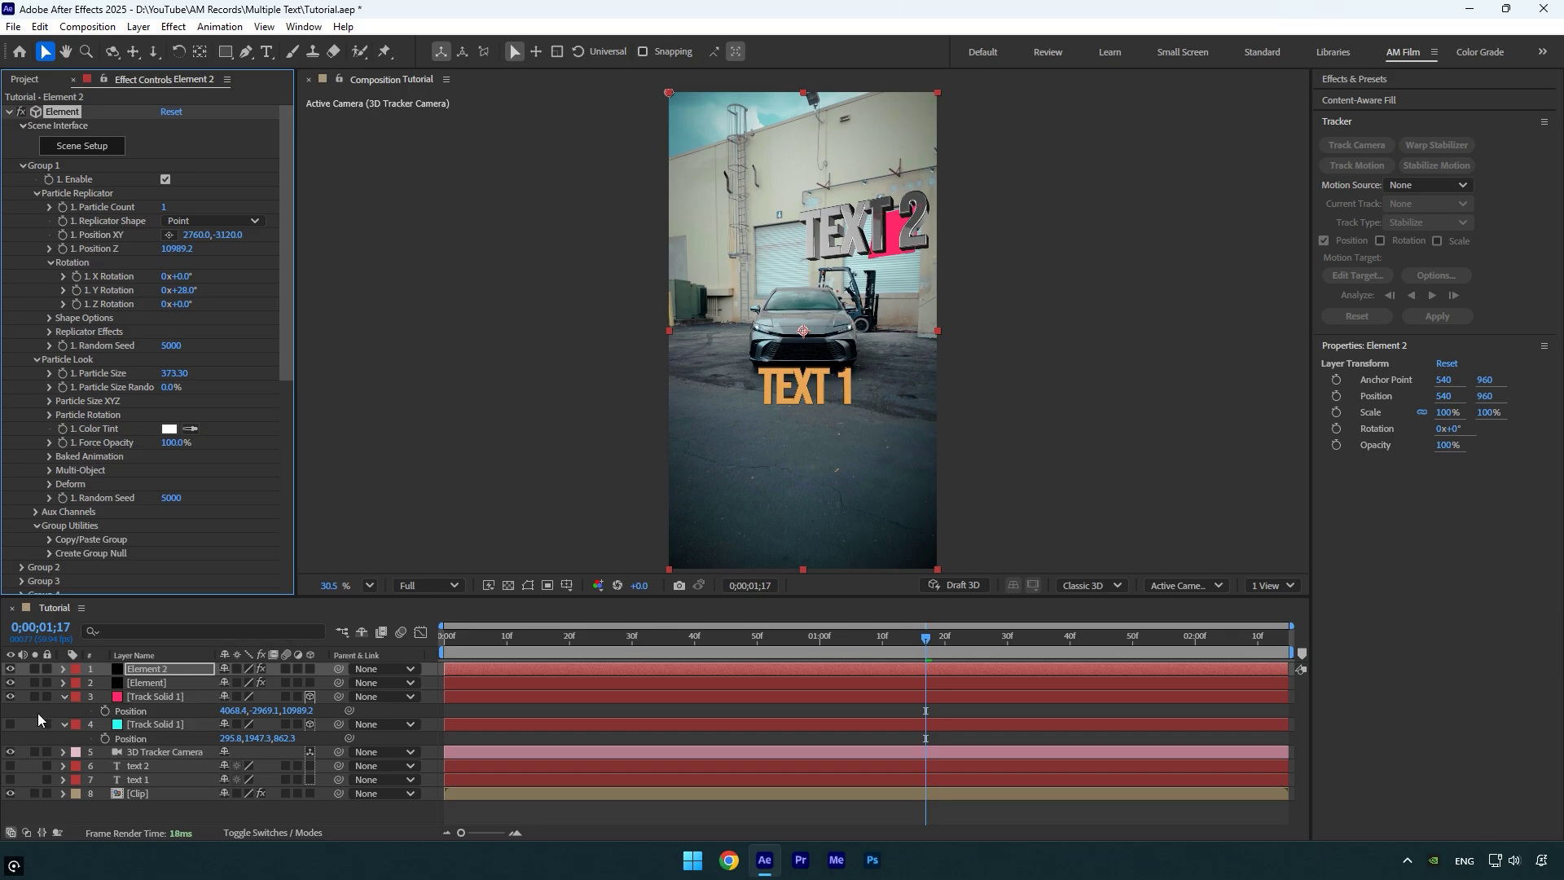
Hide Track Solid 1 and preview the composition from the start
{"action": "left_click", "coordinate": [9, 696]}
{"action": "key", "text": "Home"}
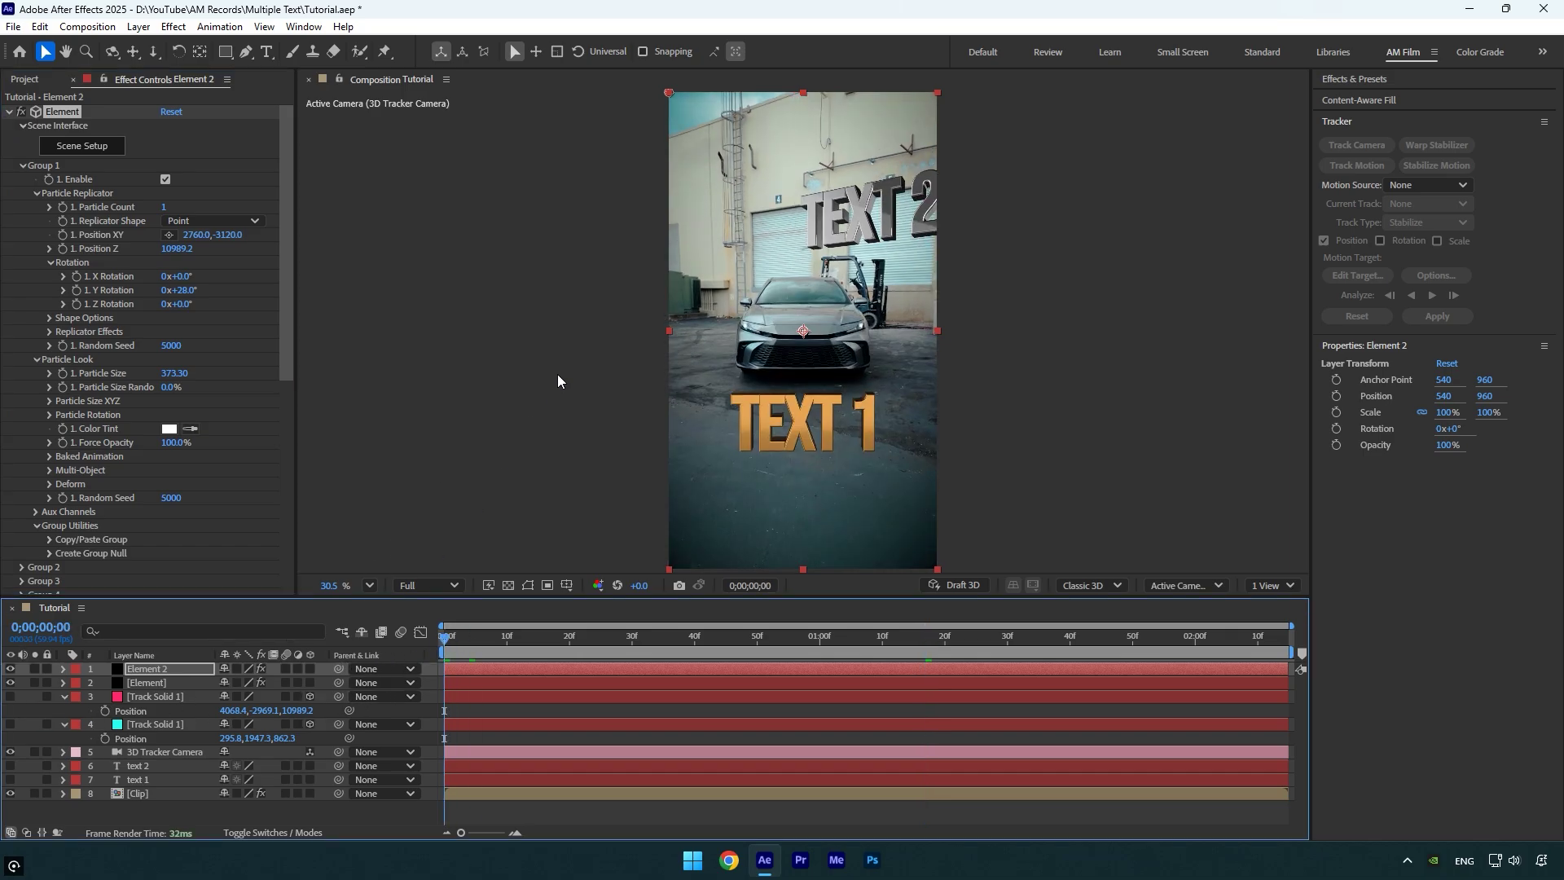
{"action": "key", "text": "space"}
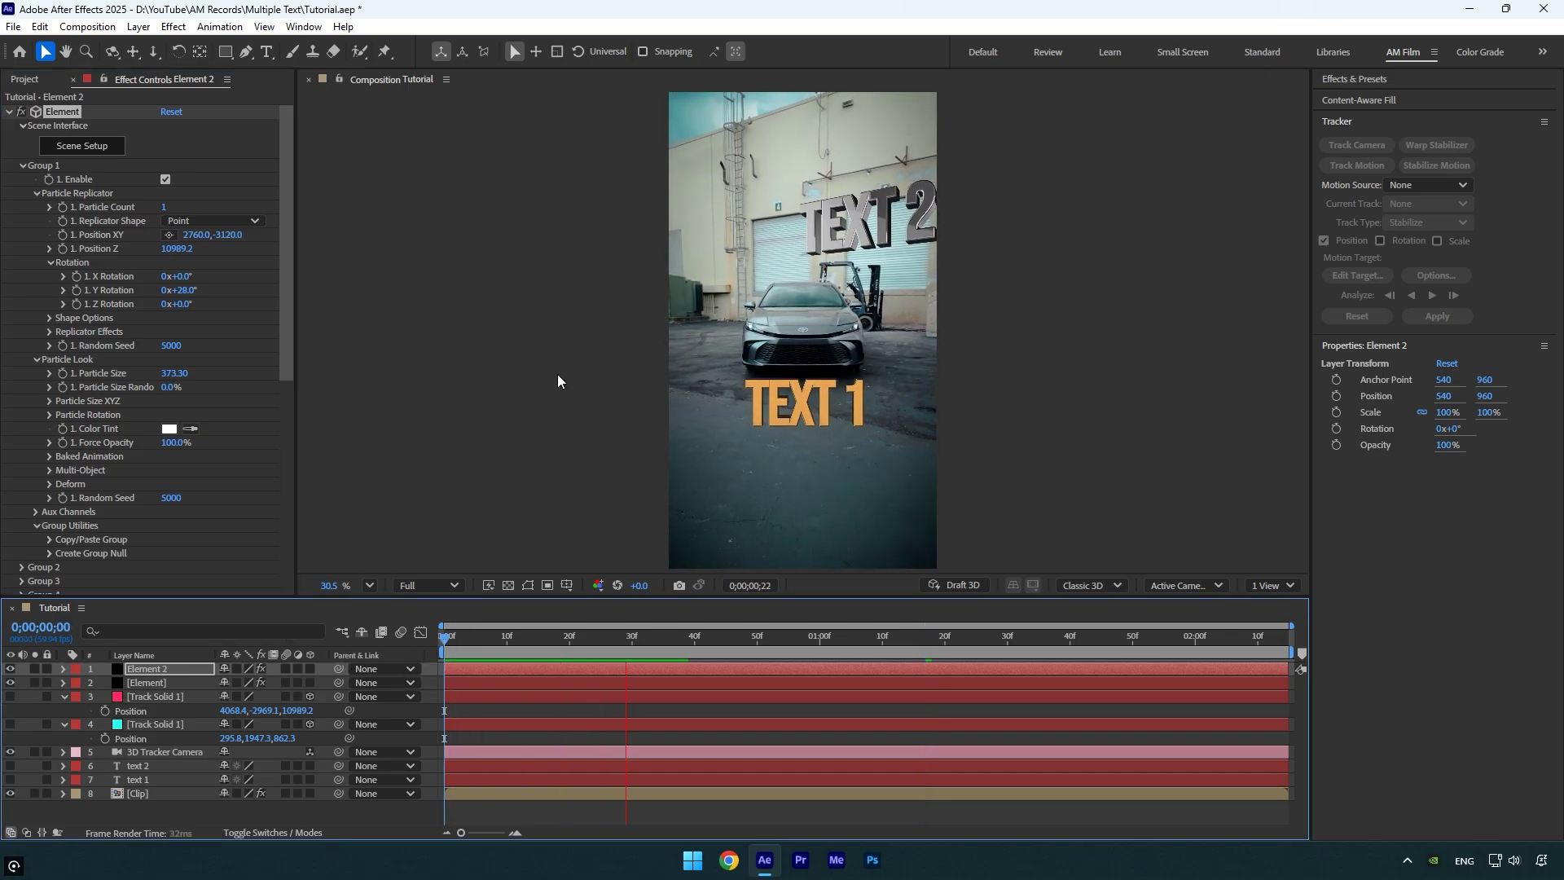